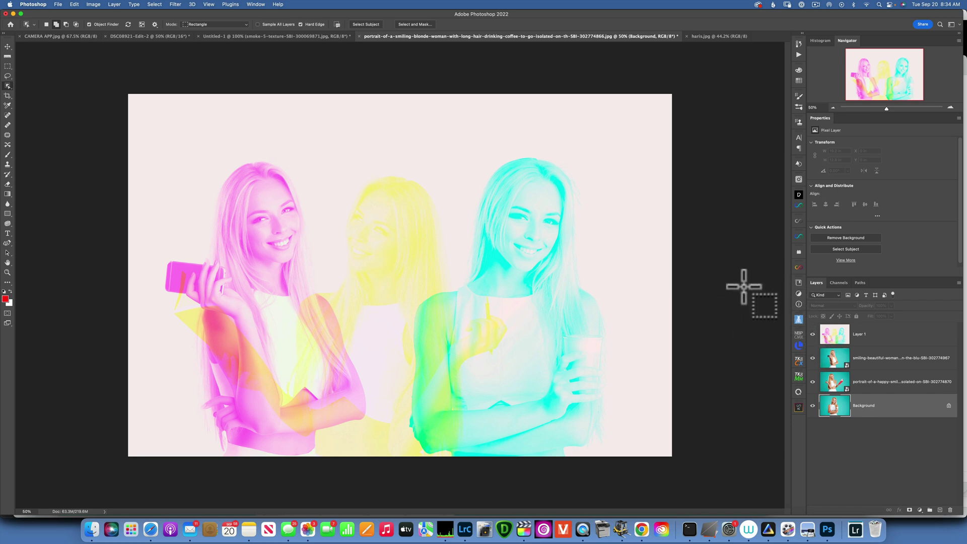
- Check the red/green/blue smoke composite, then delete the merged colour composite layer from the portrait document
click(271, 32)
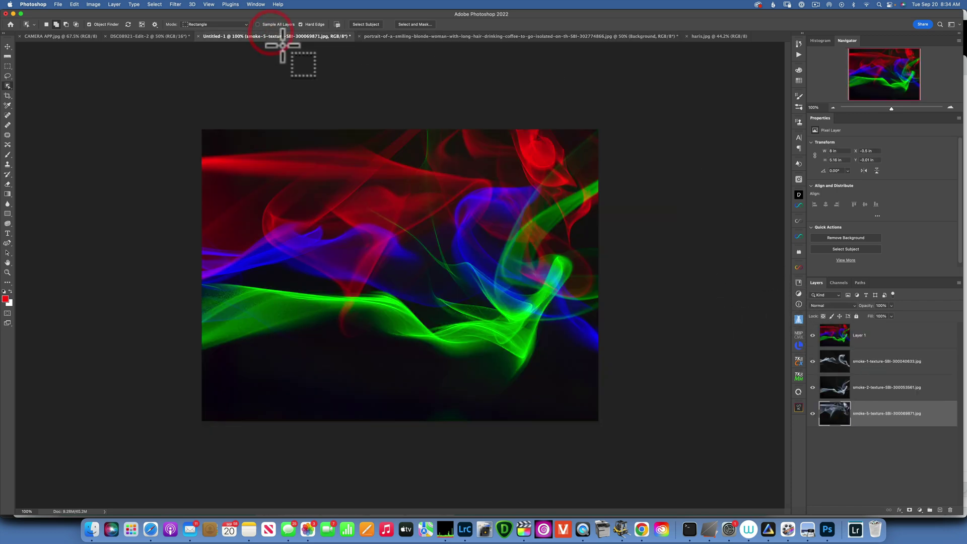
click(421, 35)
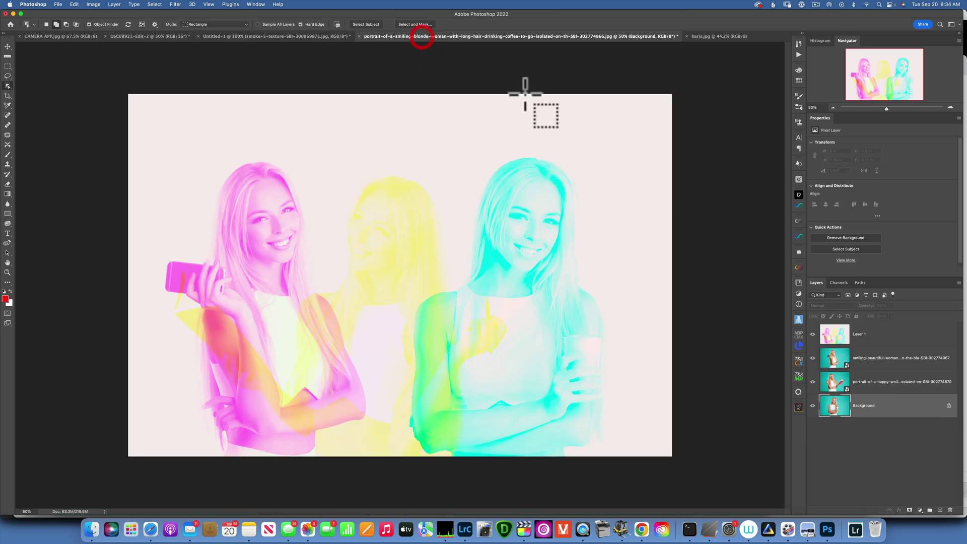
click(839, 334)
key(BackSpace)
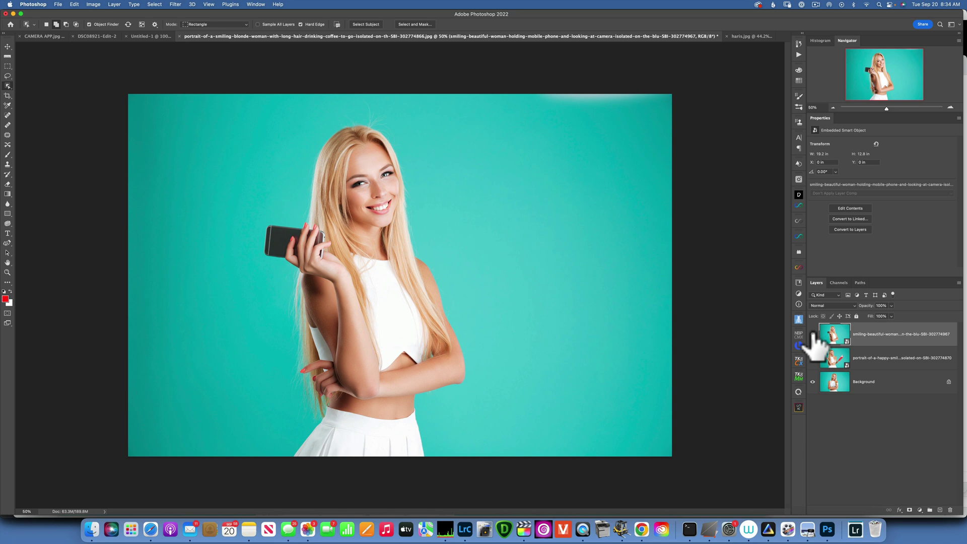
- Hide the top two portrait layers and unlock the coffee-cup Background as Layer 0
click(813, 334)
click(812, 358)
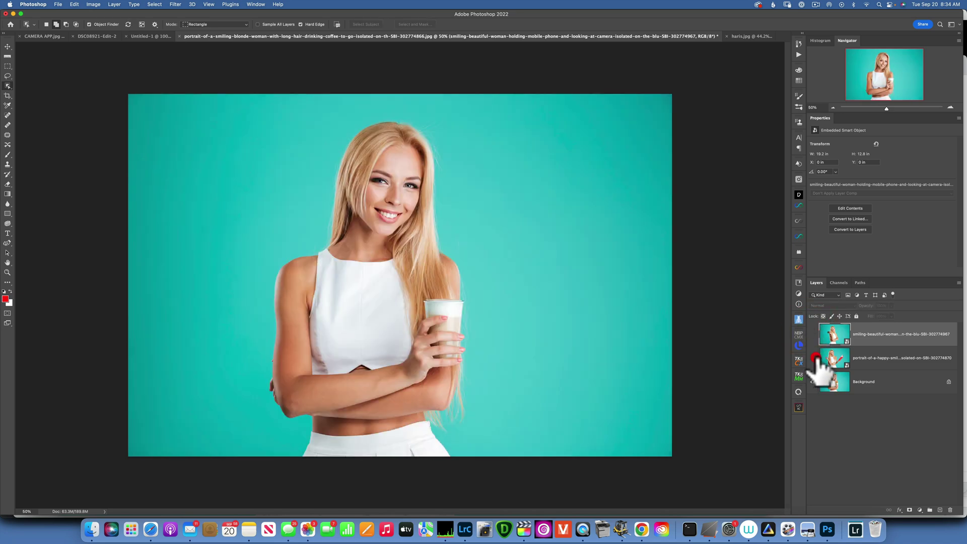
click(834, 383)
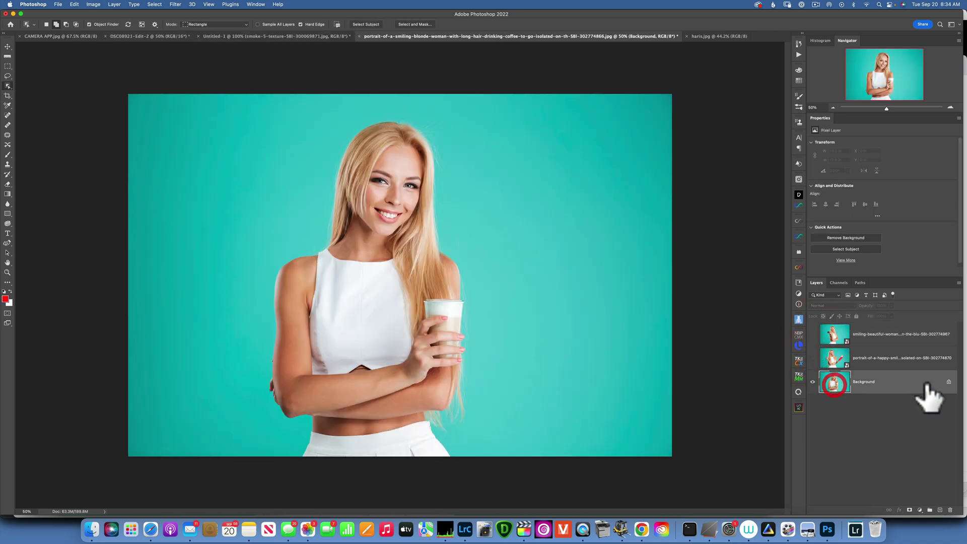
click(949, 382)
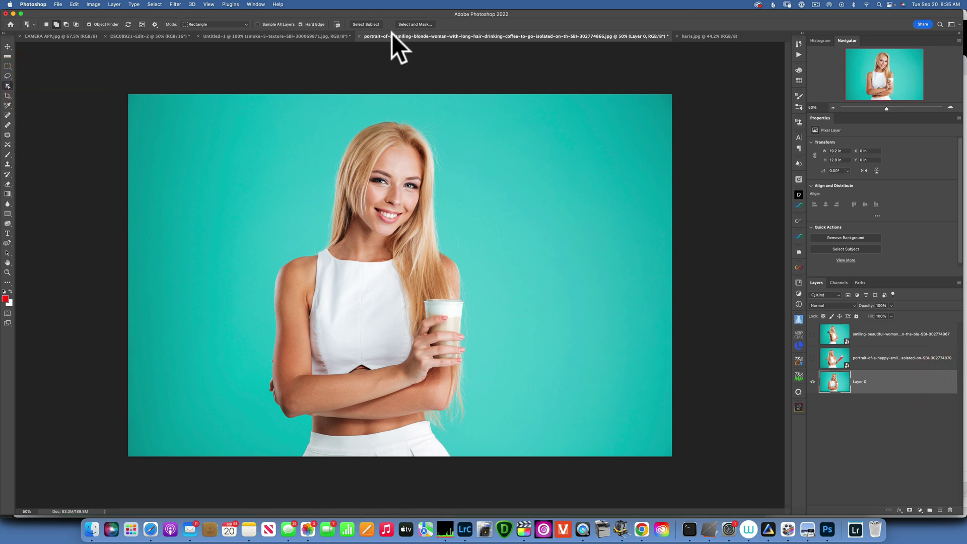
- Auto-select the coffee-cup woman with Select Subject and enter Select and Mask
click(363, 24)
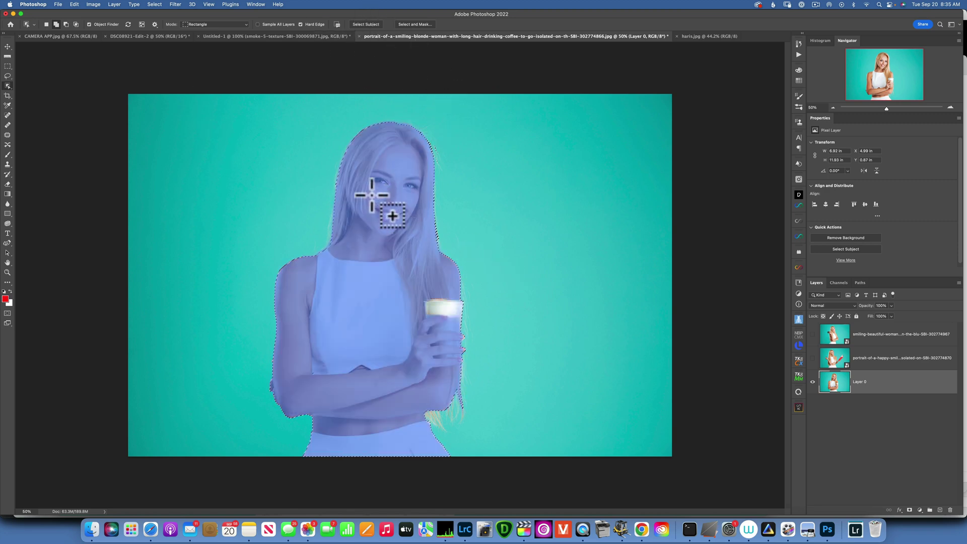
click(409, 24)
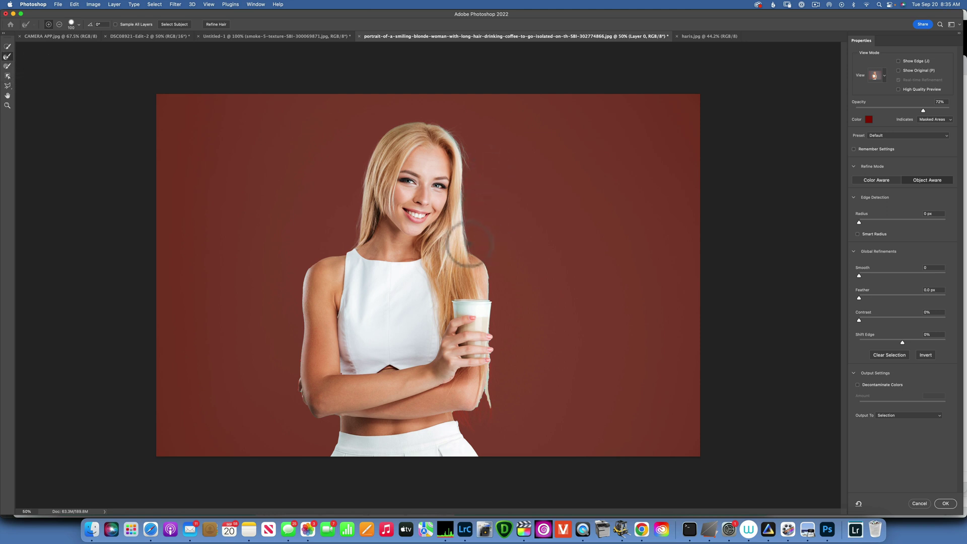
- Refine Edge brush along her right, top and left hair, and the strands beside the cup
drag(470, 244, 466, 228)
drag(470, 186, 469, 176)
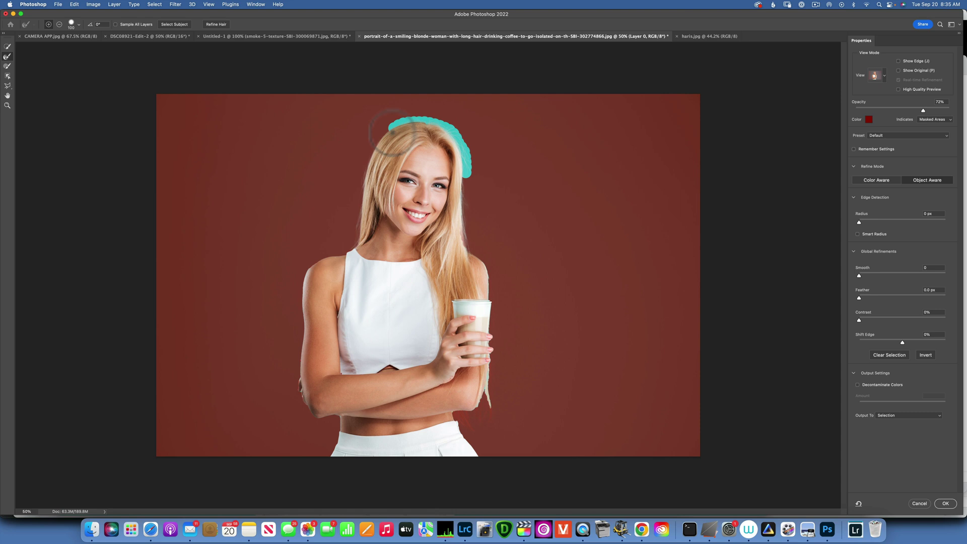
drag(393, 133, 386, 133)
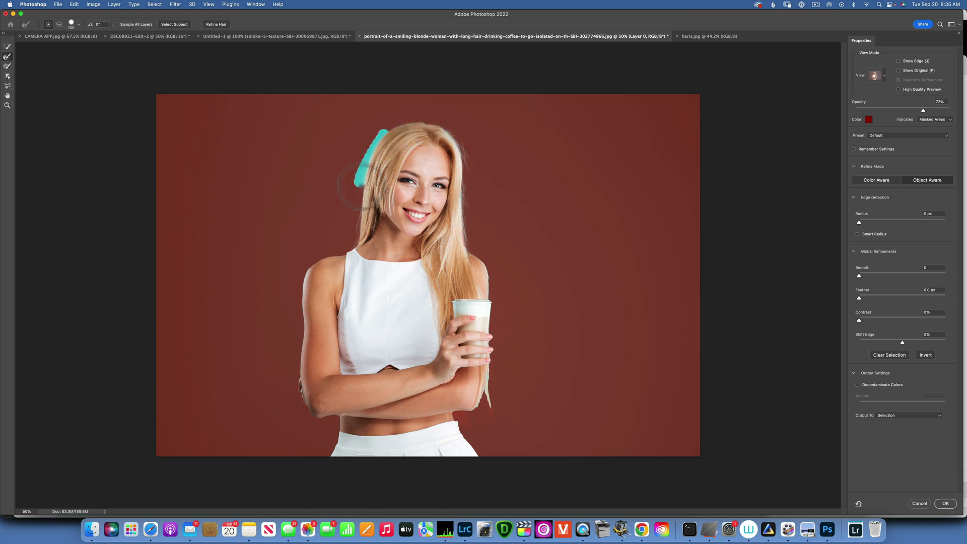
drag(353, 239, 346, 244)
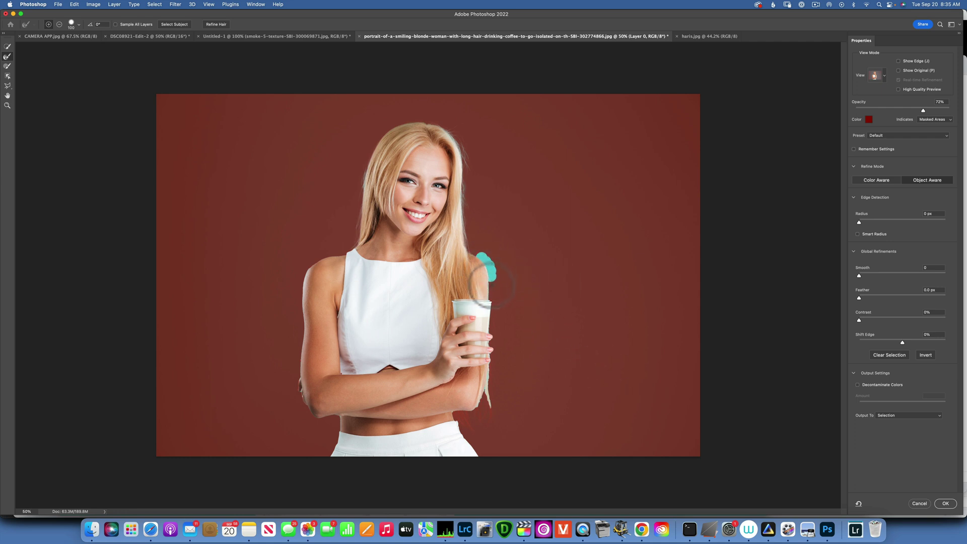
mouse_move(491, 298)
mouse_down()
mouse_move(495, 357)
mouse_move(481, 408)
mouse_up()
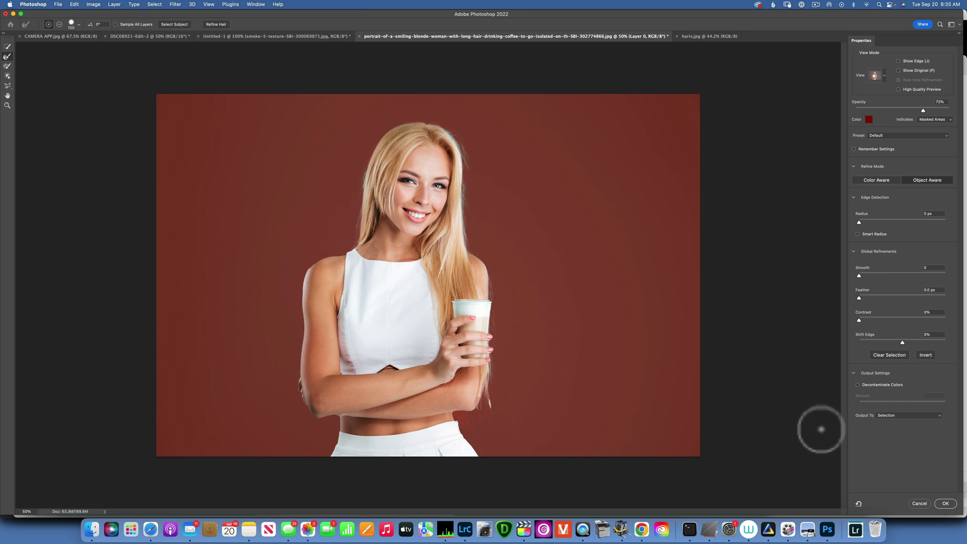
- Output the cutout as New Layer with Layer Mask, hide it, and show the red-notebook portrait
click(919, 415)
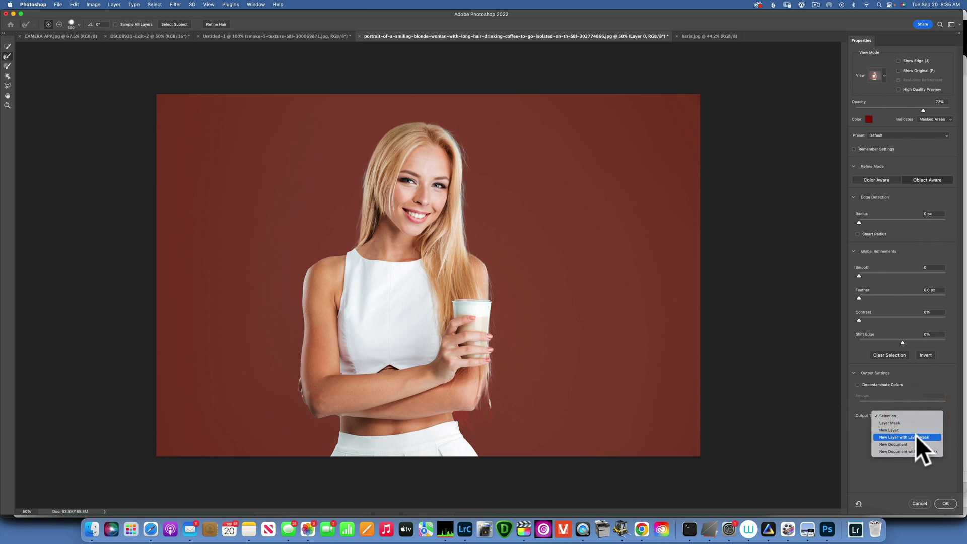
click(916, 436)
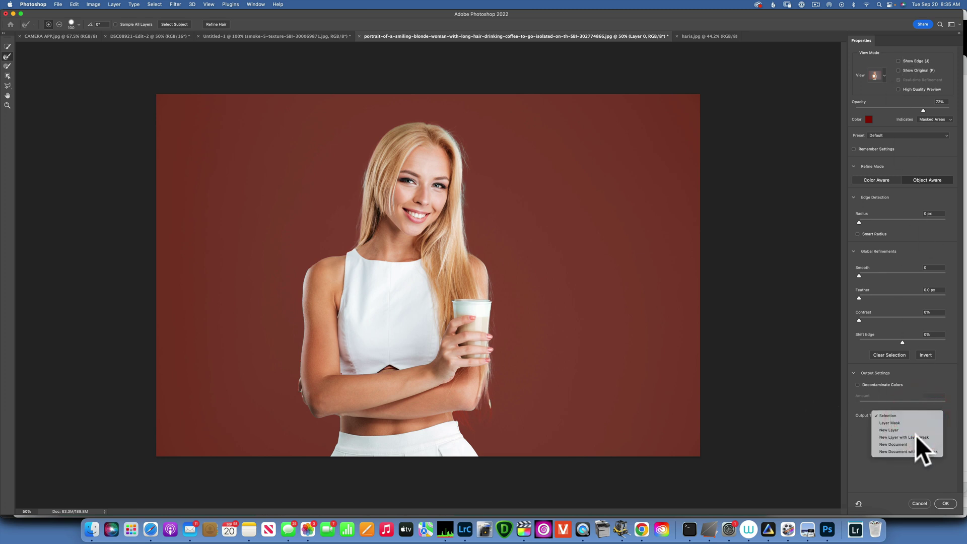
click(945, 503)
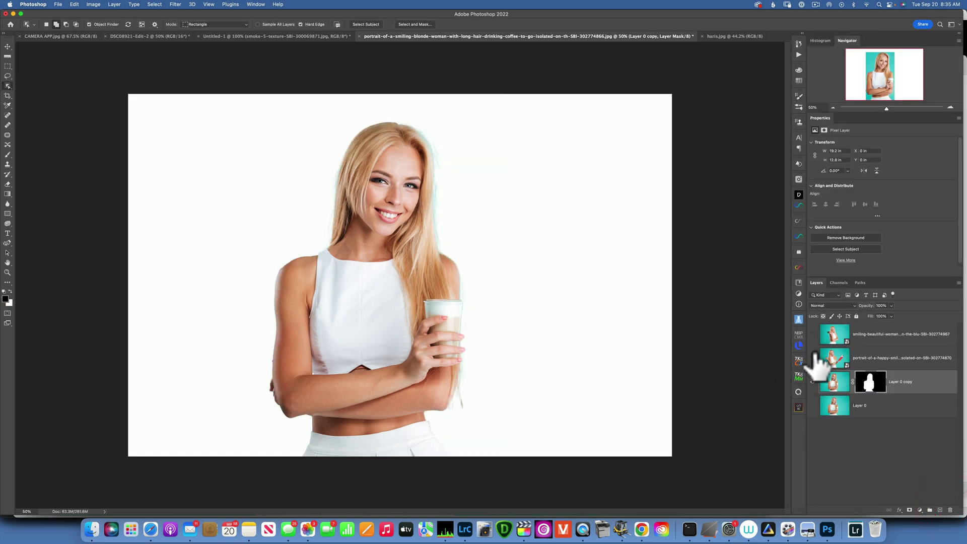
click(813, 382)
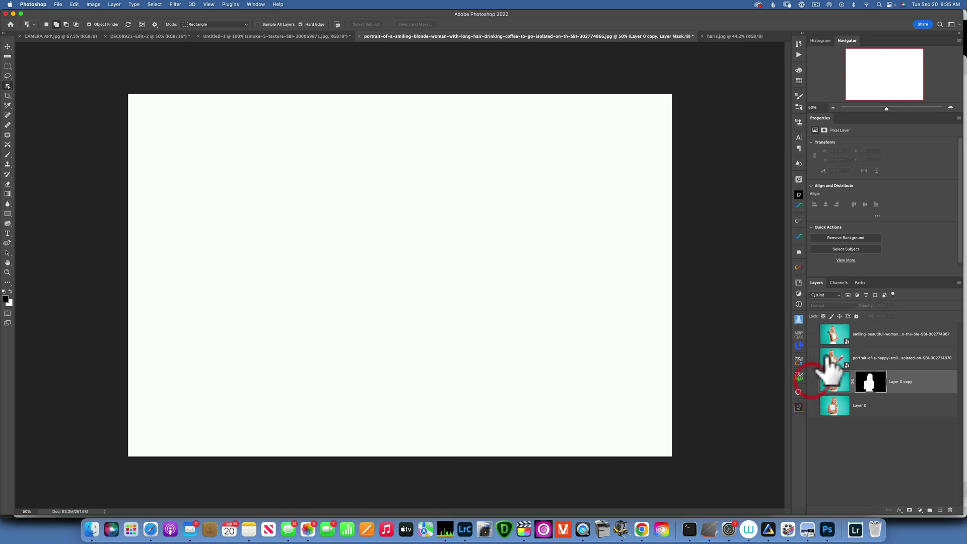
click(811, 358)
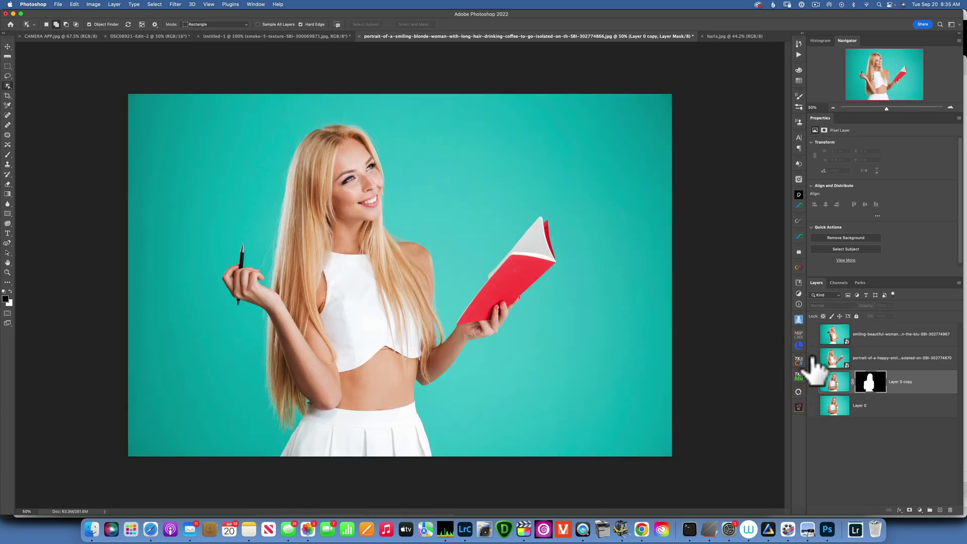
- On the red-notebook portrait layer, run Select Subject and enter Select and Mask
click(836, 359)
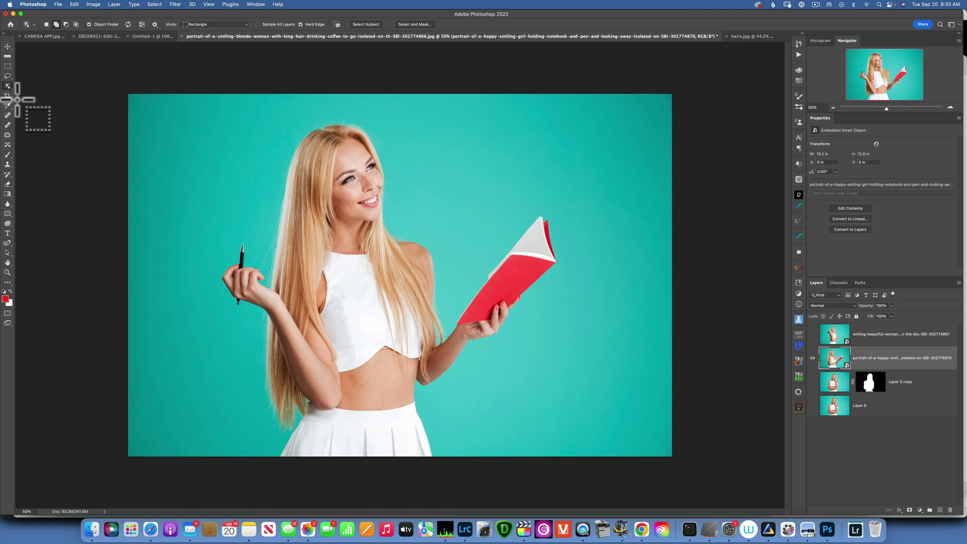
click(366, 24)
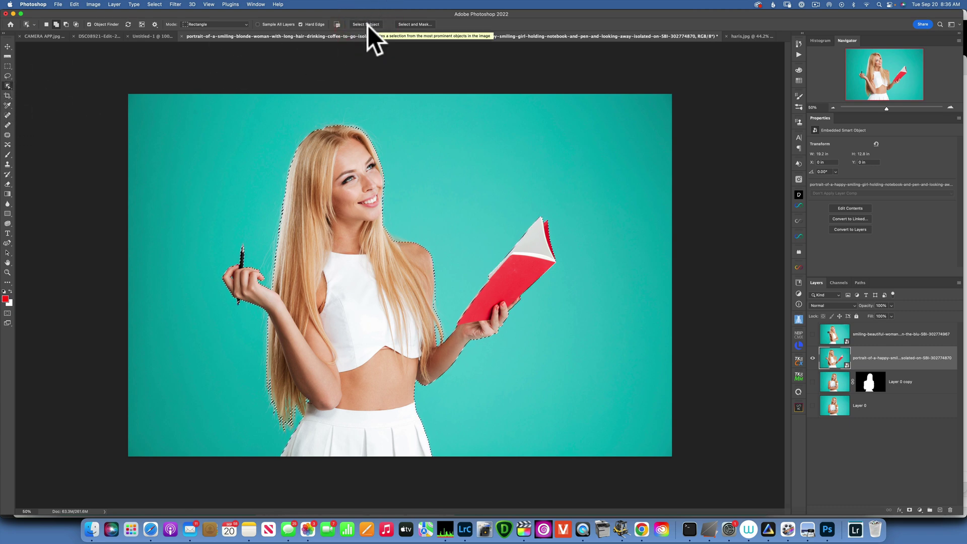
click(423, 24)
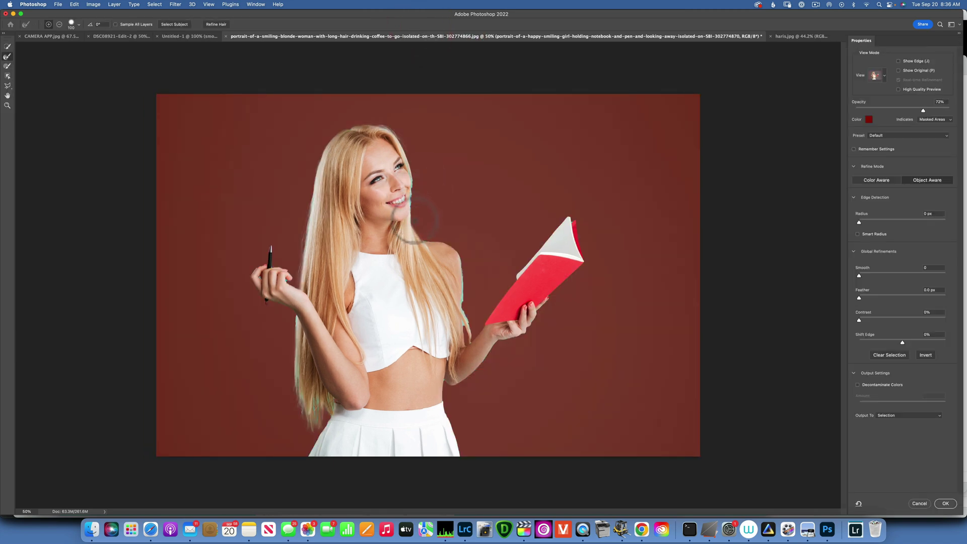
- Refine the notebook woman's hair, pen hand and arm edges, outputting to New Layer with Layer Mask
drag(416, 204, 397, 151)
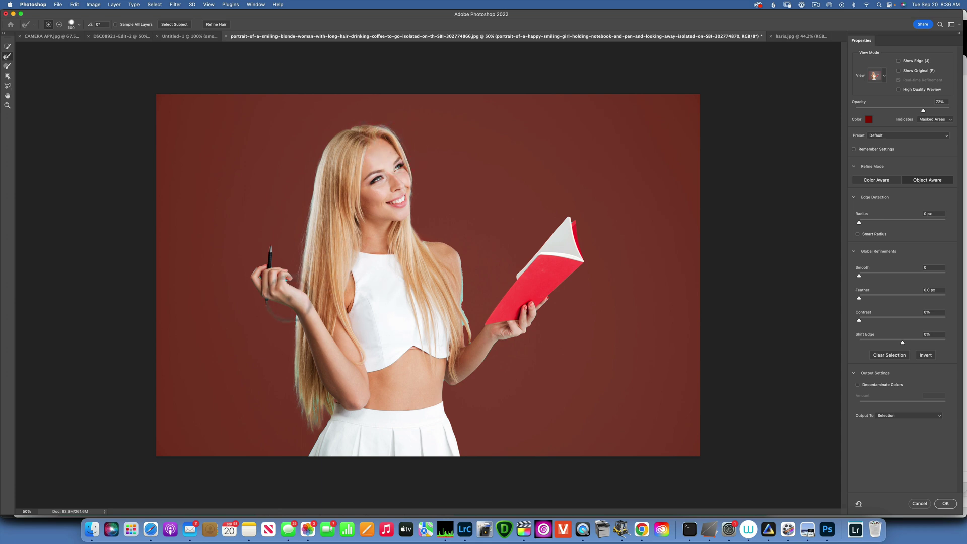
drag(289, 275, 260, 277)
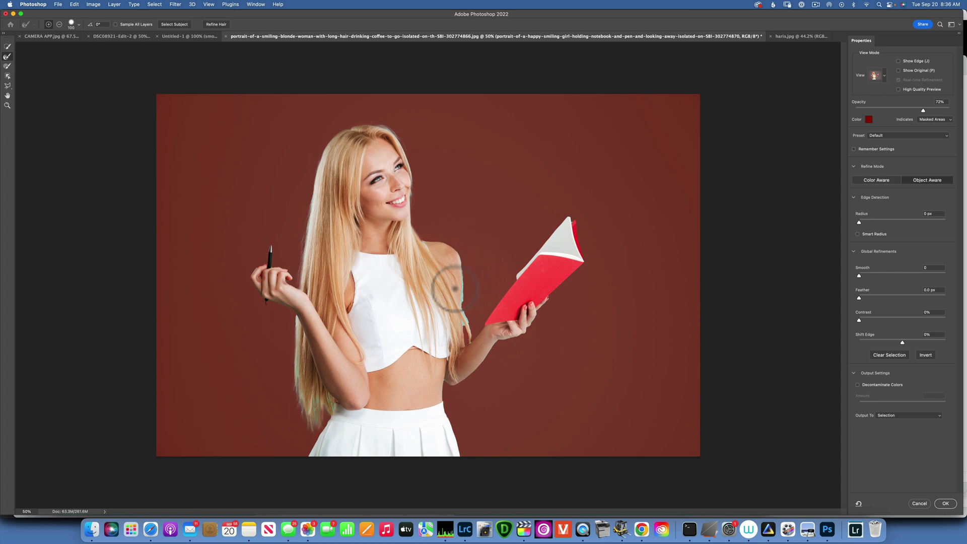
mouse_move(467, 327)
mouse_down()
mouse_move(464, 269)
mouse_move(448, 246)
mouse_up()
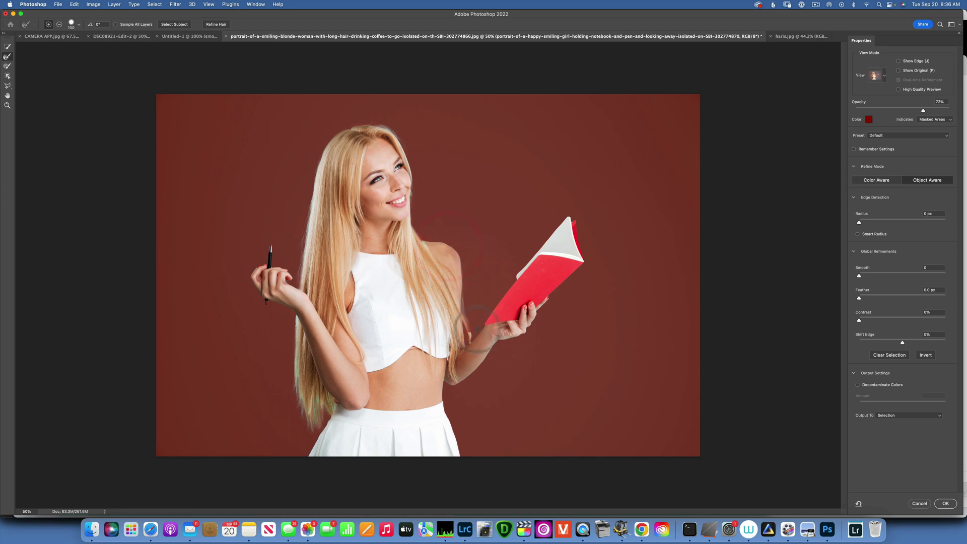
drag(468, 344, 465, 338)
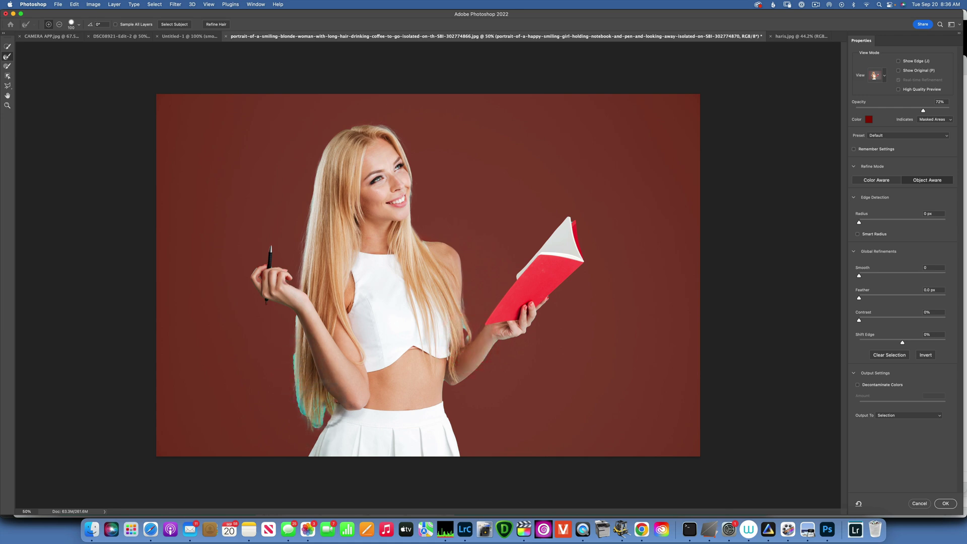
drag(338, 422, 338, 382)
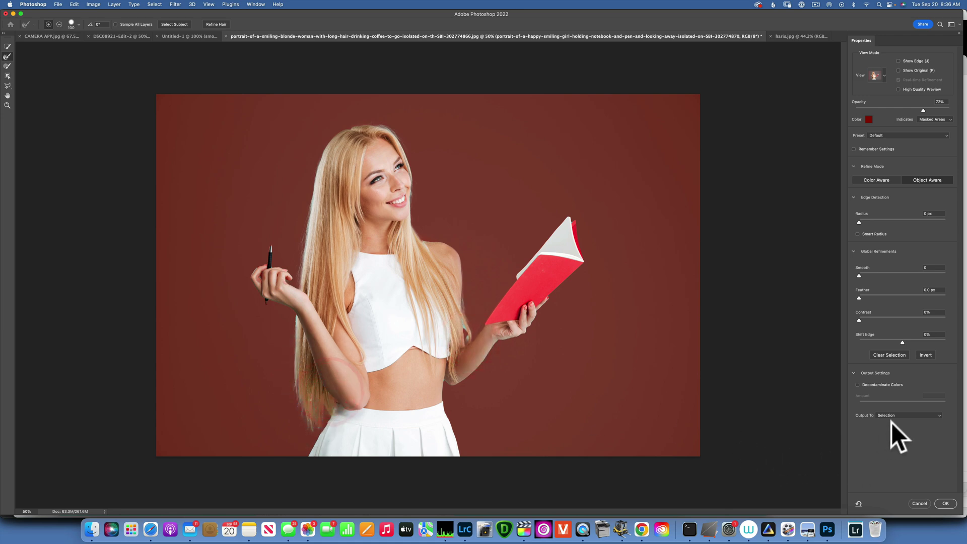
click(908, 415)
click(919, 437)
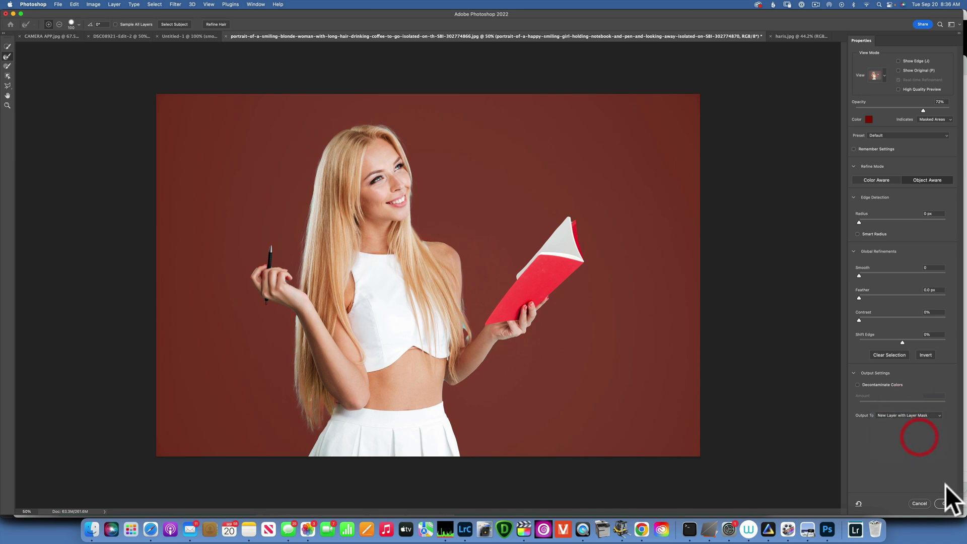
click(945, 502)
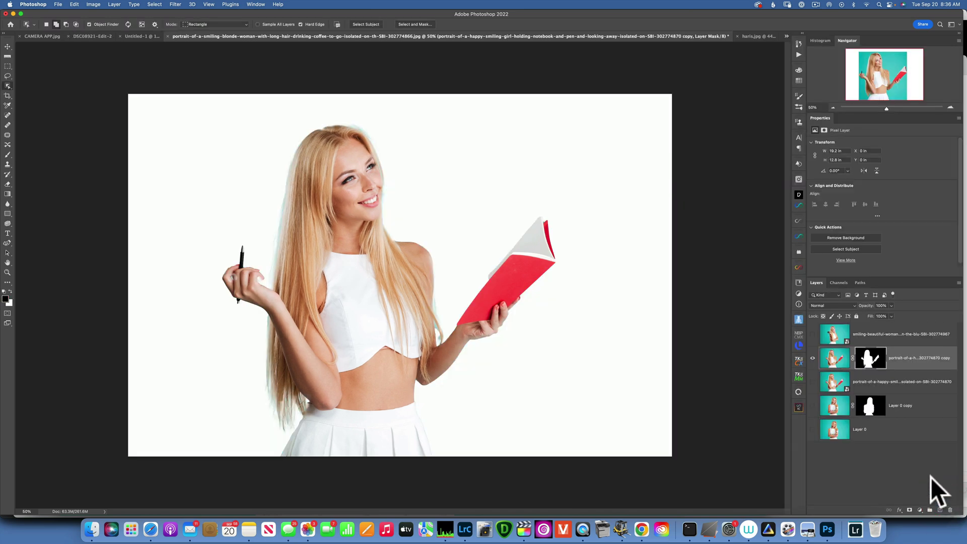
- Hide that cutout, show and select the phone-holding woman's layer, then Select Subject and Select and Mask
click(812, 356)
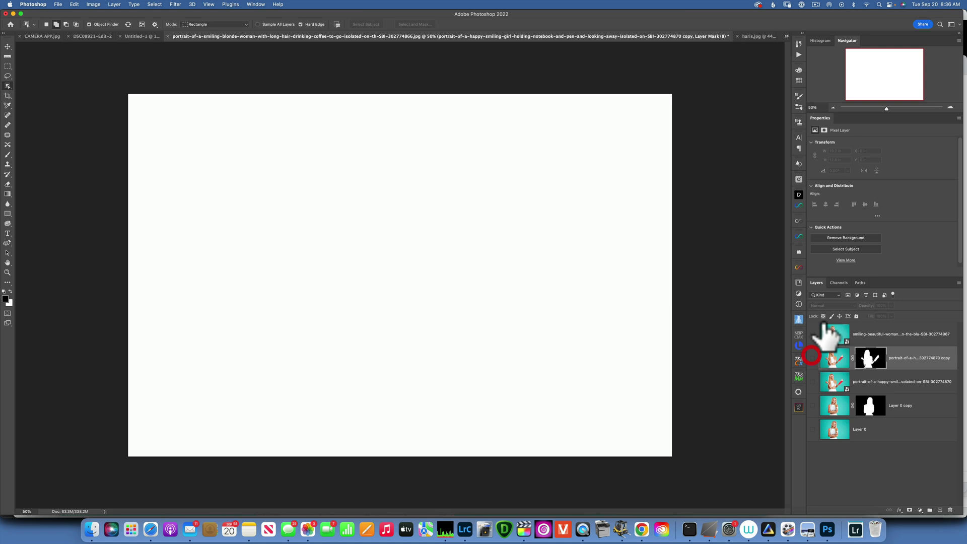
click(811, 334)
click(834, 334)
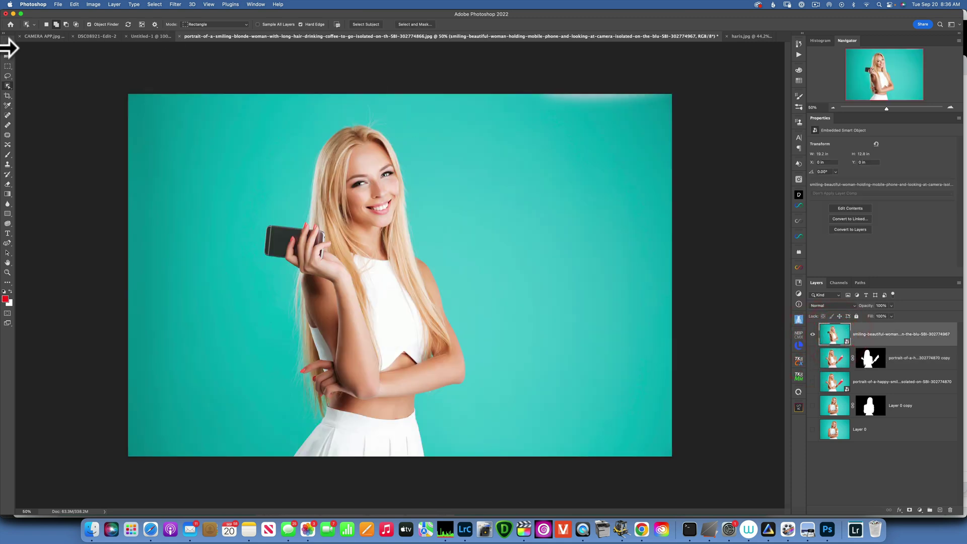
click(364, 24)
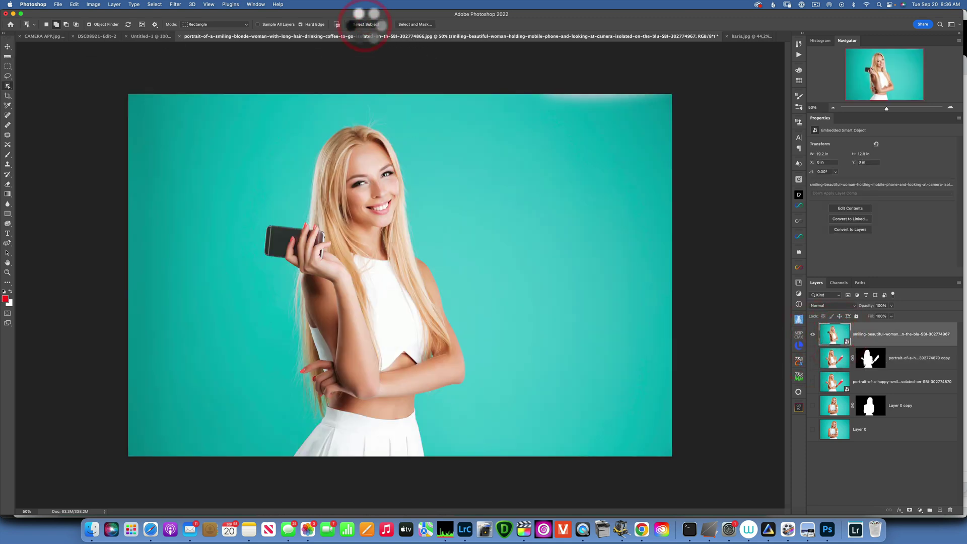
click(414, 23)
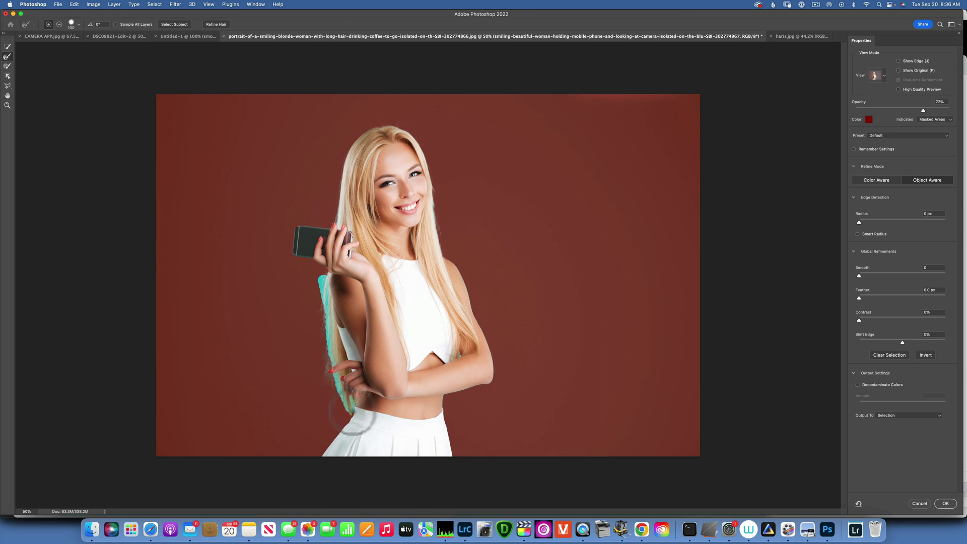
- Refine her hair and elbow, output to New Layer with Layer Mask, and show the other two cutouts
drag(439, 241, 427, 152)
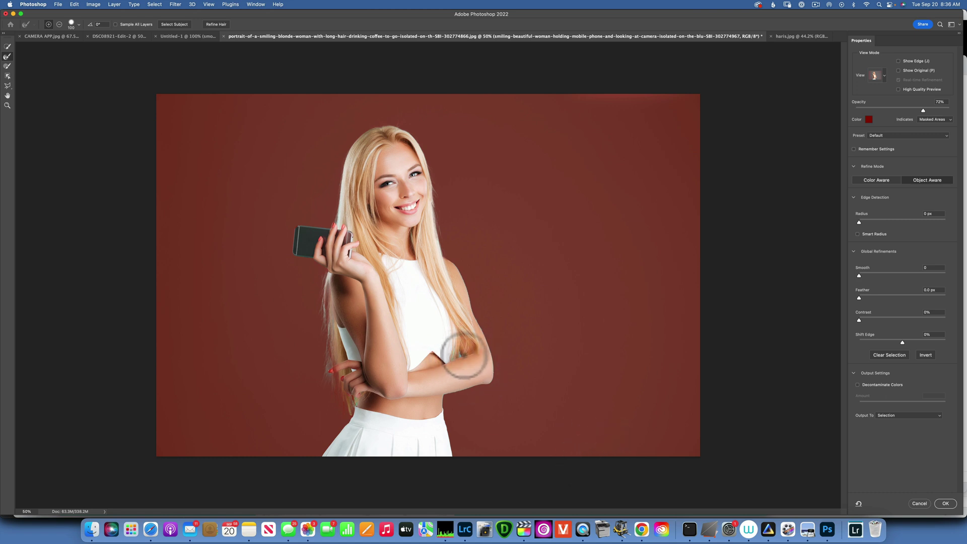
drag(443, 356, 457, 352)
click(905, 415)
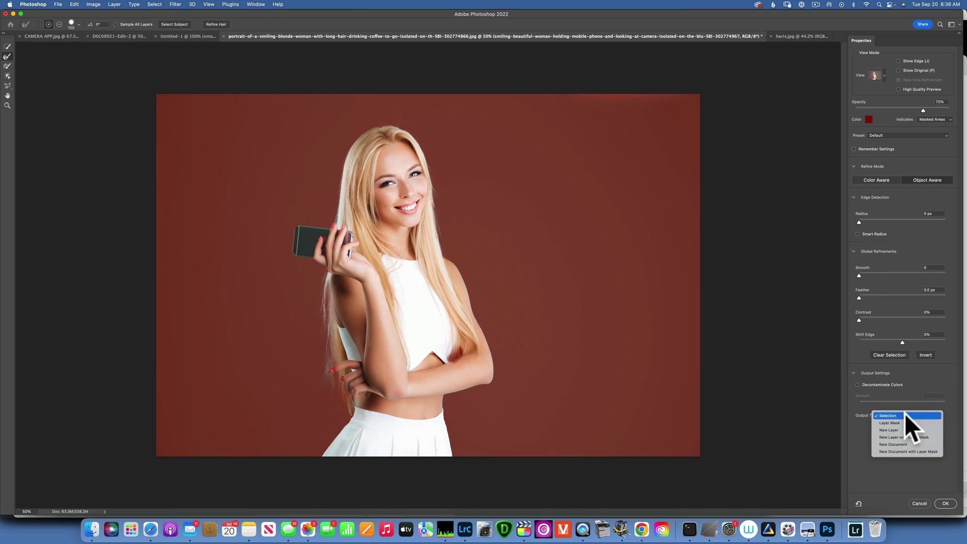
click(921, 436)
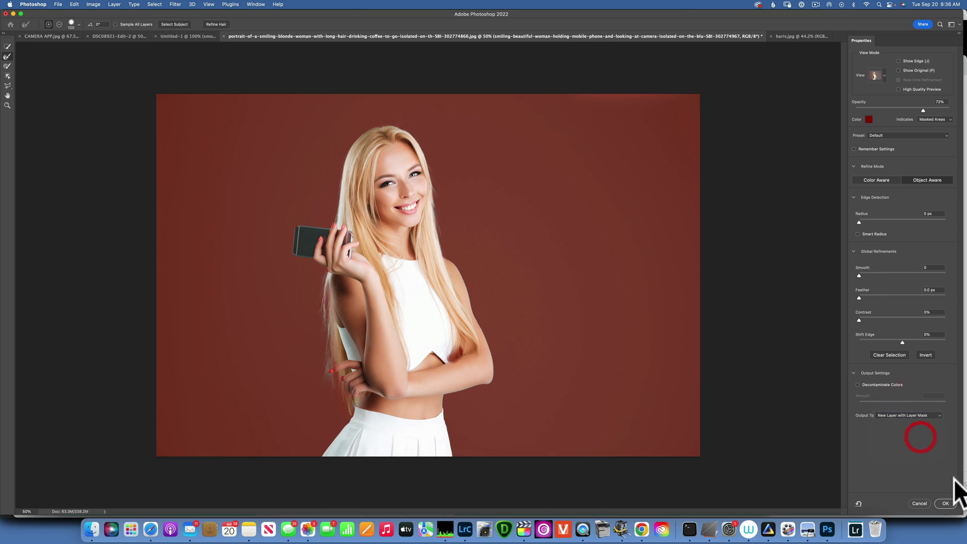
click(946, 503)
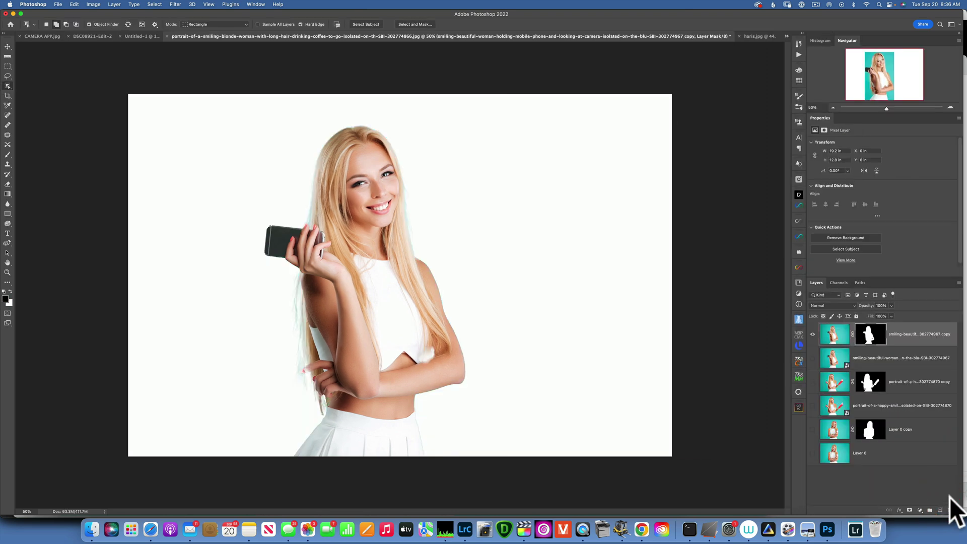
click(812, 382)
click(812, 429)
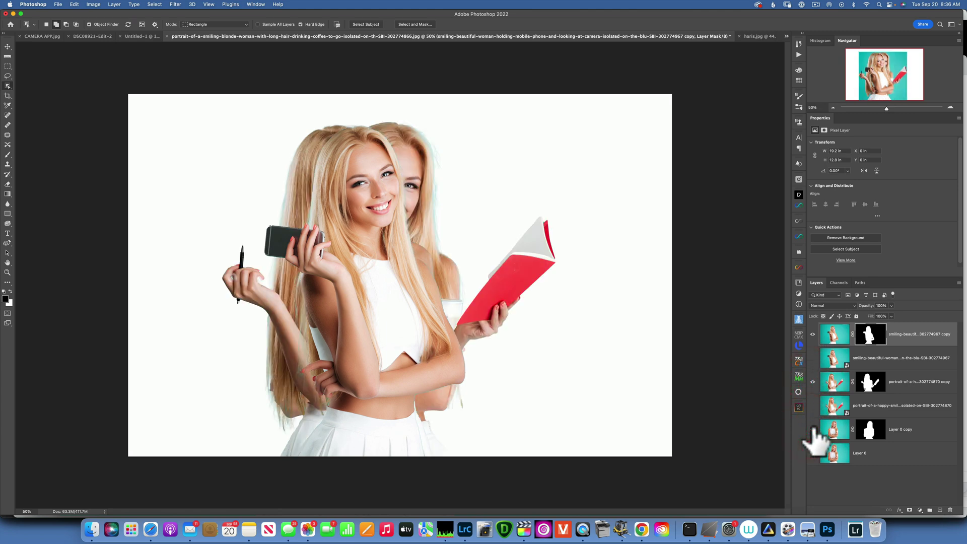
- With the Move tool, place the phone holder left, notebook woman middle, glass holder right
click(6, 46)
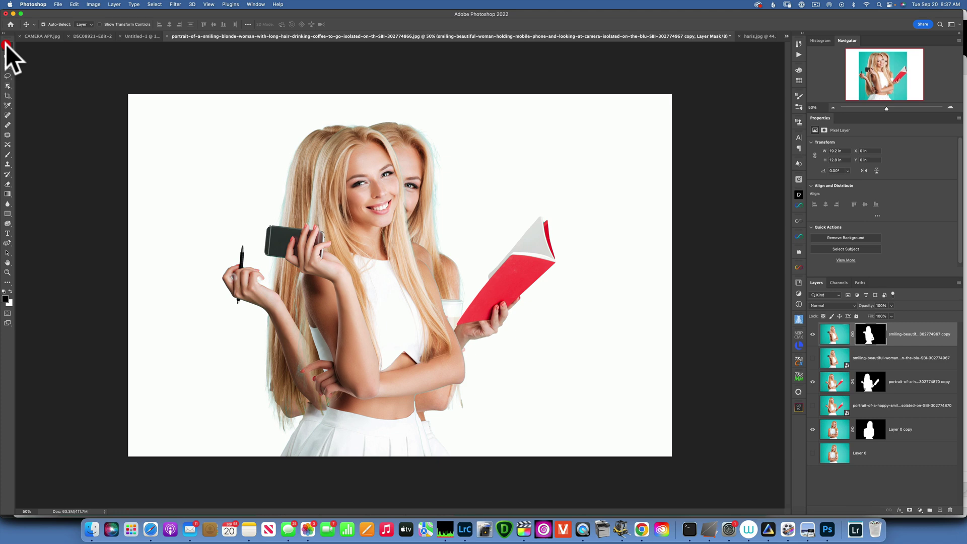
drag(368, 200, 261, 196)
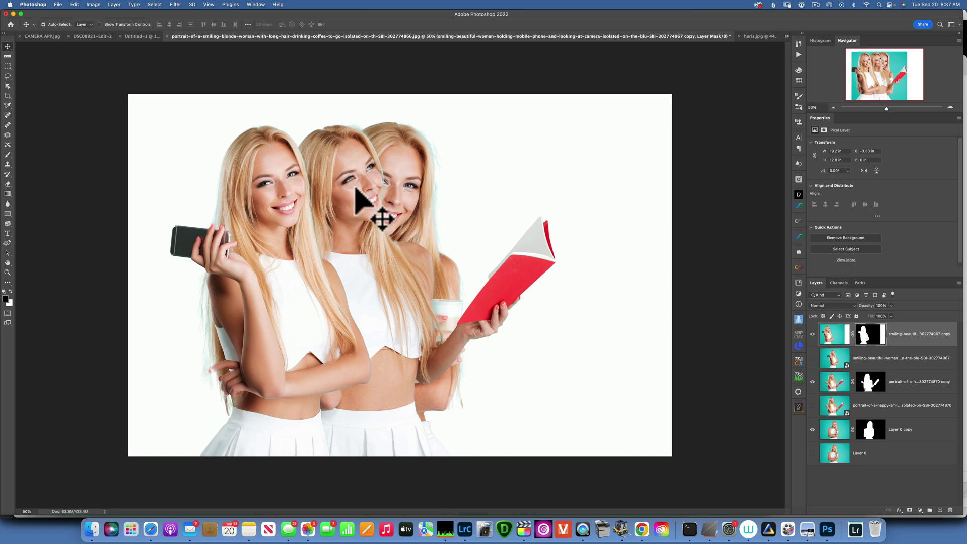
drag(355, 187, 245, 173)
drag(403, 175, 551, 174)
click(237, 171)
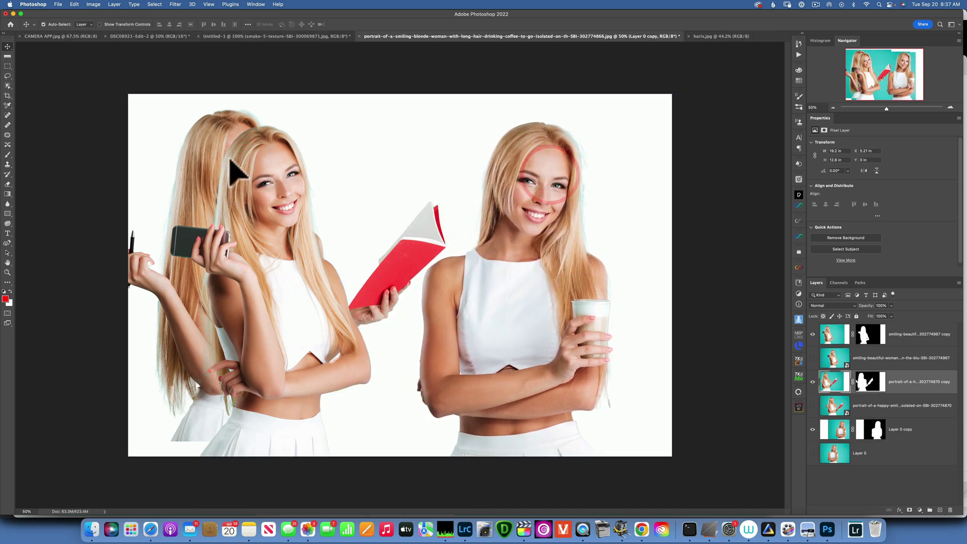
drag(232, 162, 362, 182)
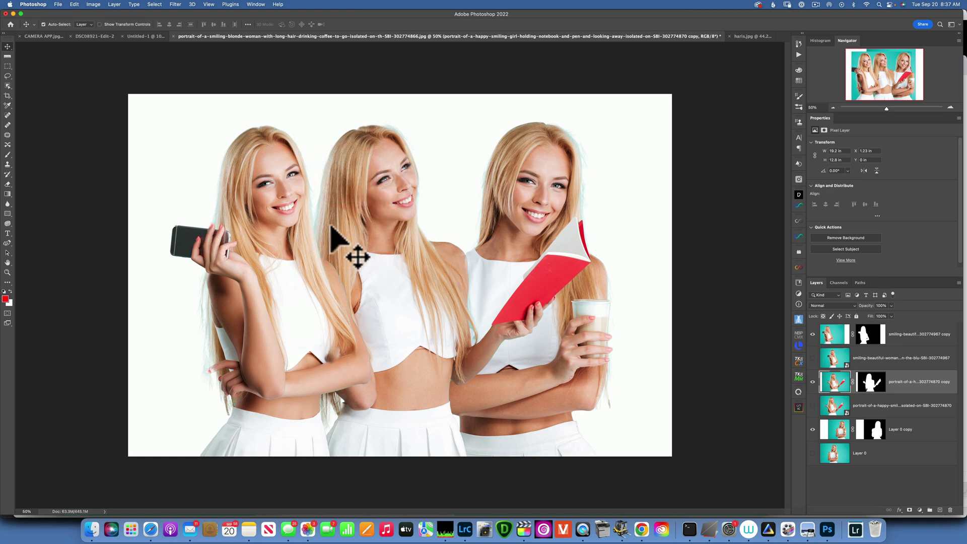
- Free Transform the middle woman, Flip Horizontal, and nudge her into the gap between the others
click(360, 196)
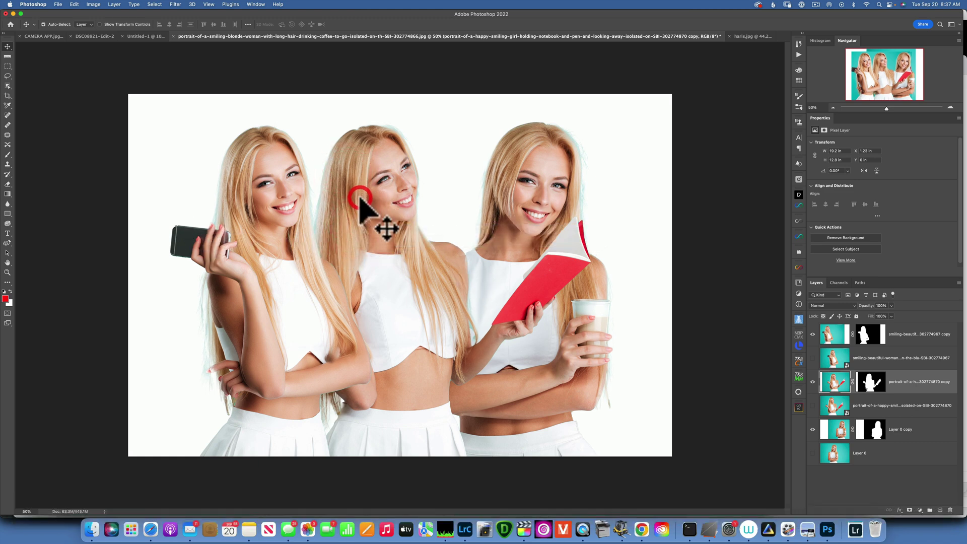
key(super+t)
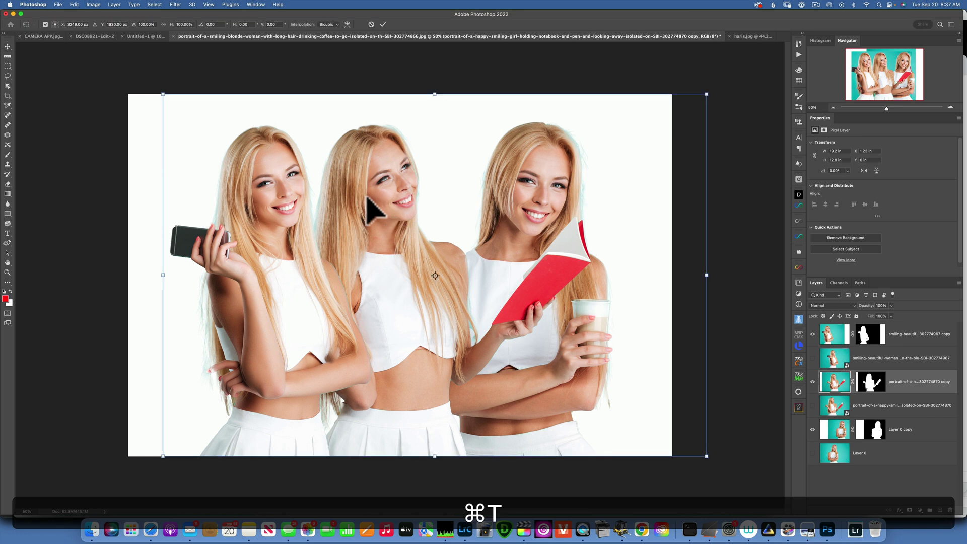
right_click(386, 225)
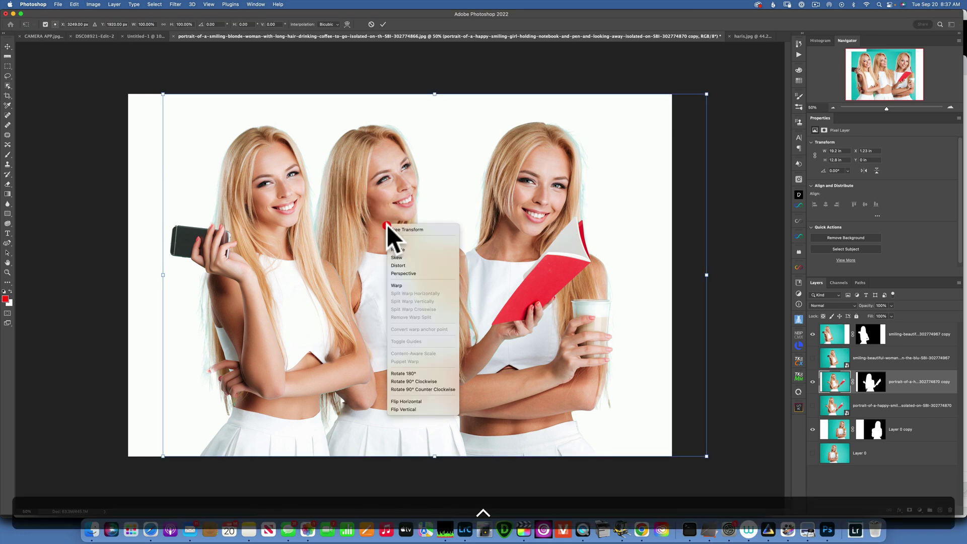
click(421, 401)
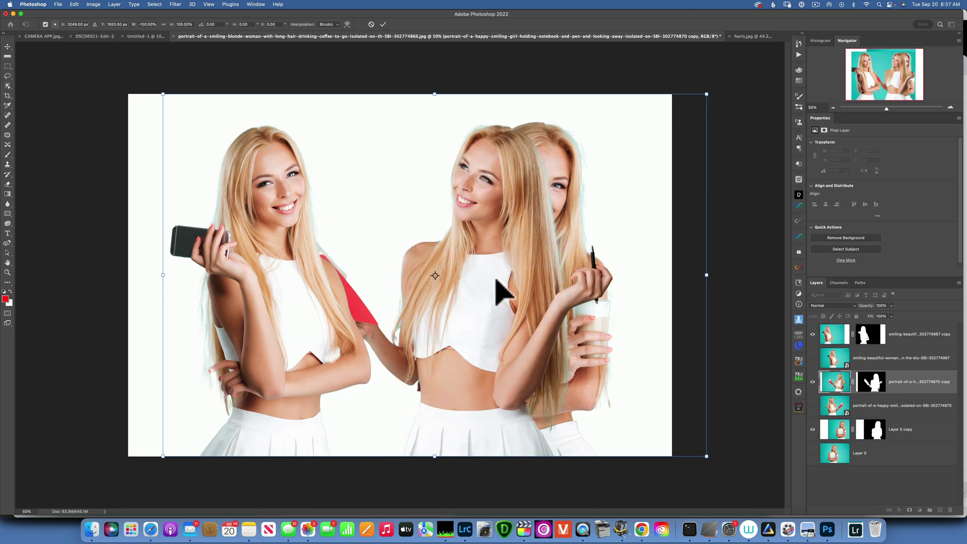
drag(477, 297, 410, 302)
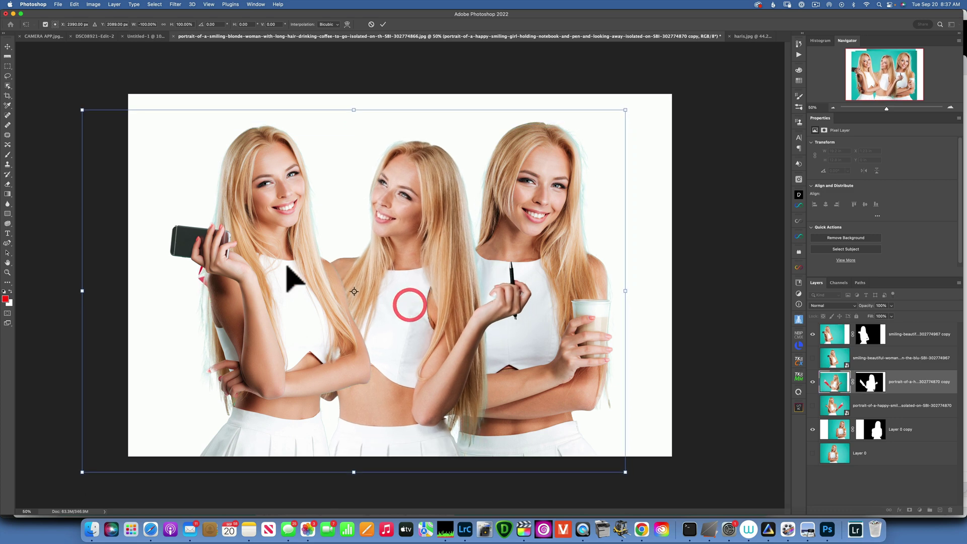
drag(282, 267, 276, 268)
mouse_move(255, 161)
mouse_down()
mouse_move(281, 156)
mouse_move(255, 158)
mouse_up()
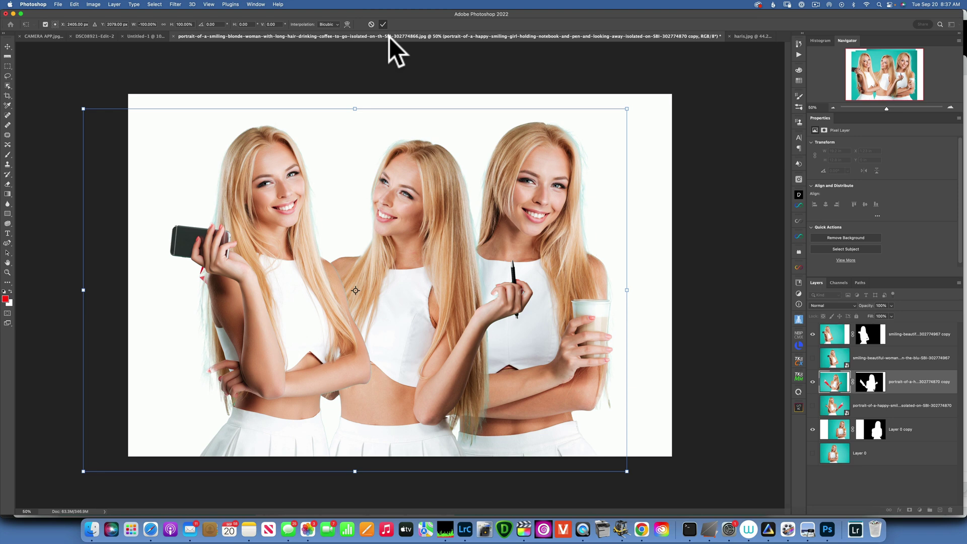
- Commit the flip, make Color Fill 1 near-white above Layer 0, then select Layer 0 copy
key(Return)
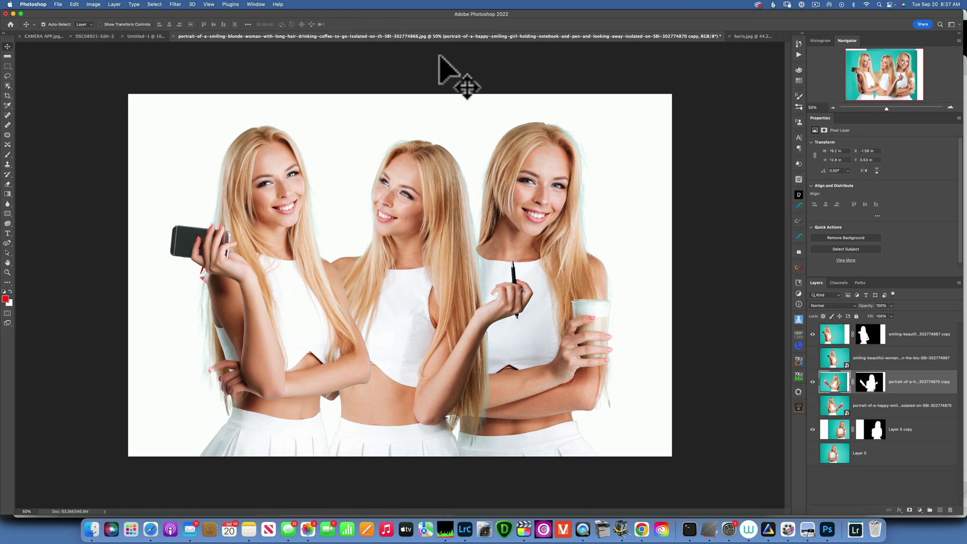
click(834, 454)
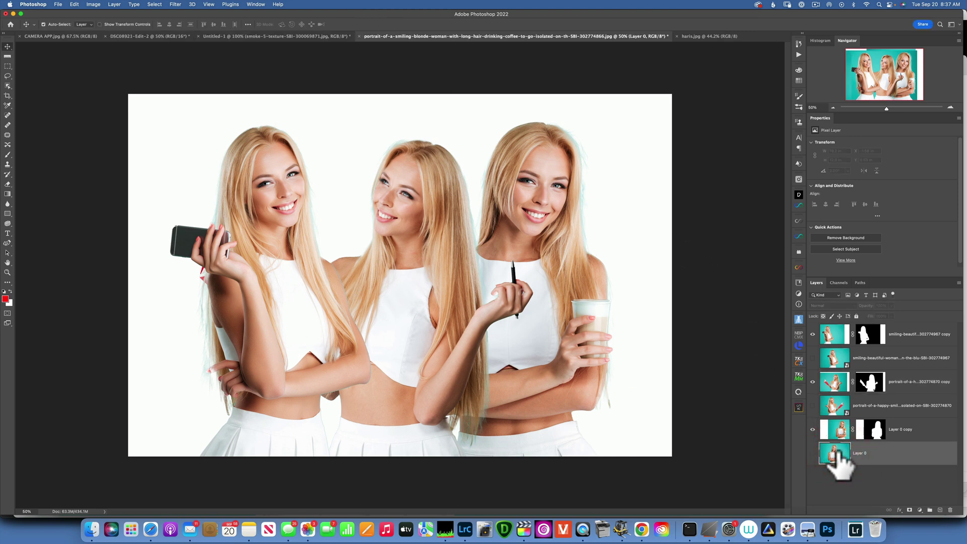
click(919, 510)
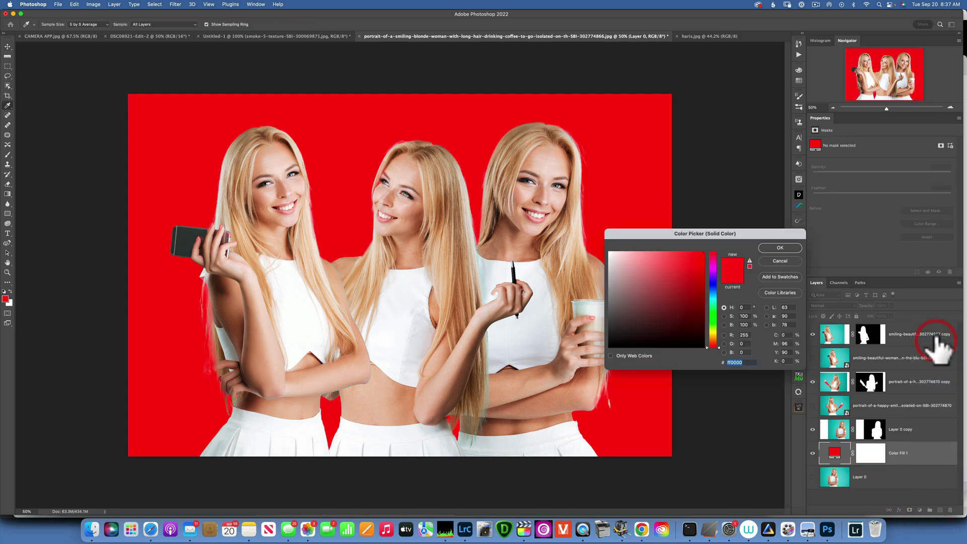
click(612, 255)
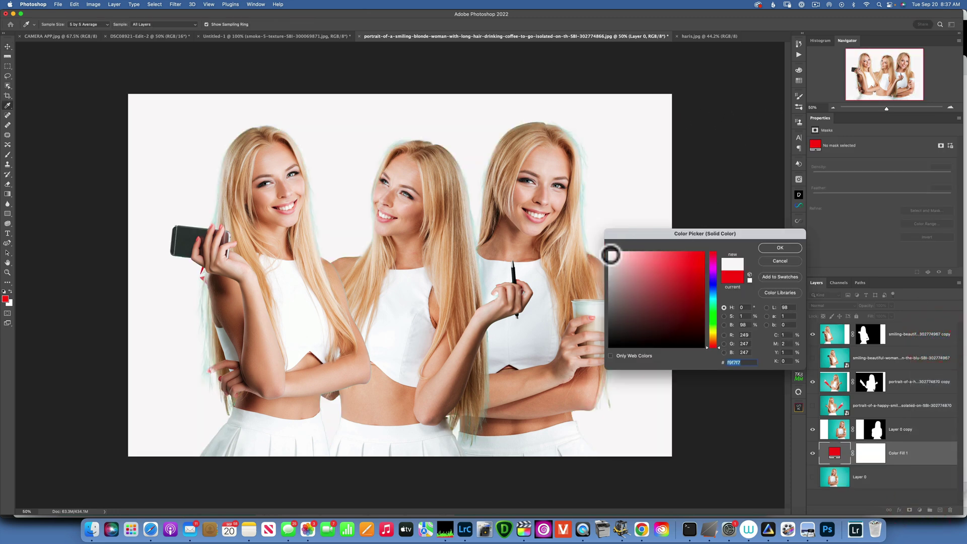
click(794, 247)
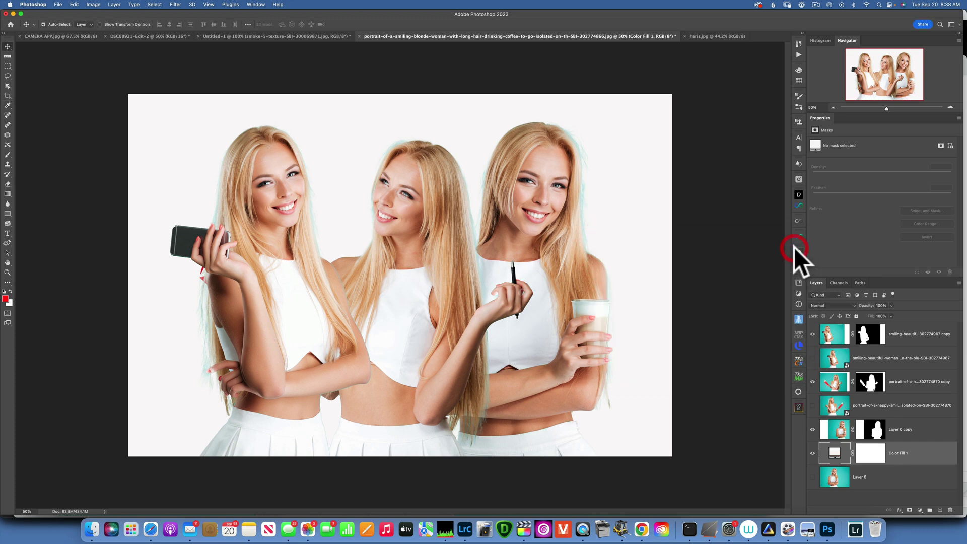
click(841, 431)
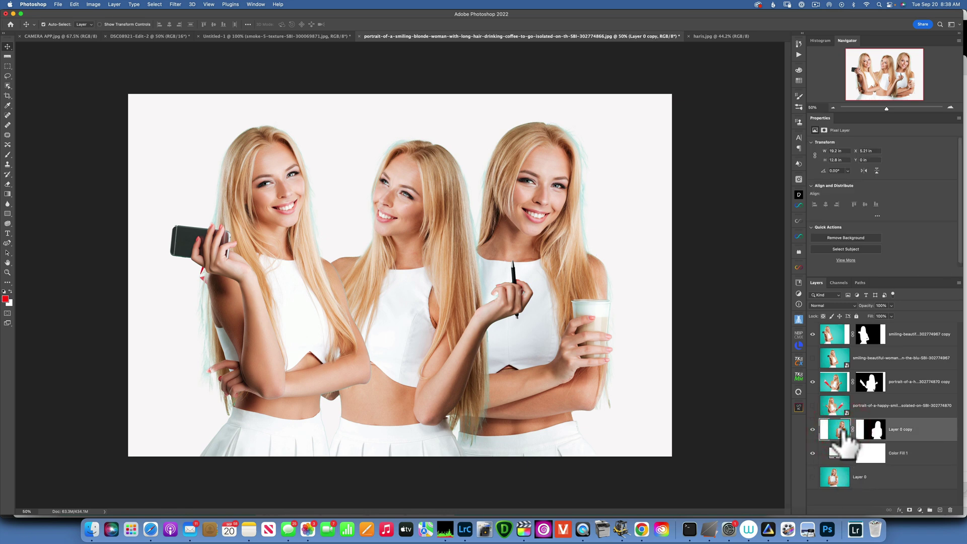
- Uncheck the G and B channels for Layer 0 copy so the right-hand woman turns cyan
double_click(938, 429)
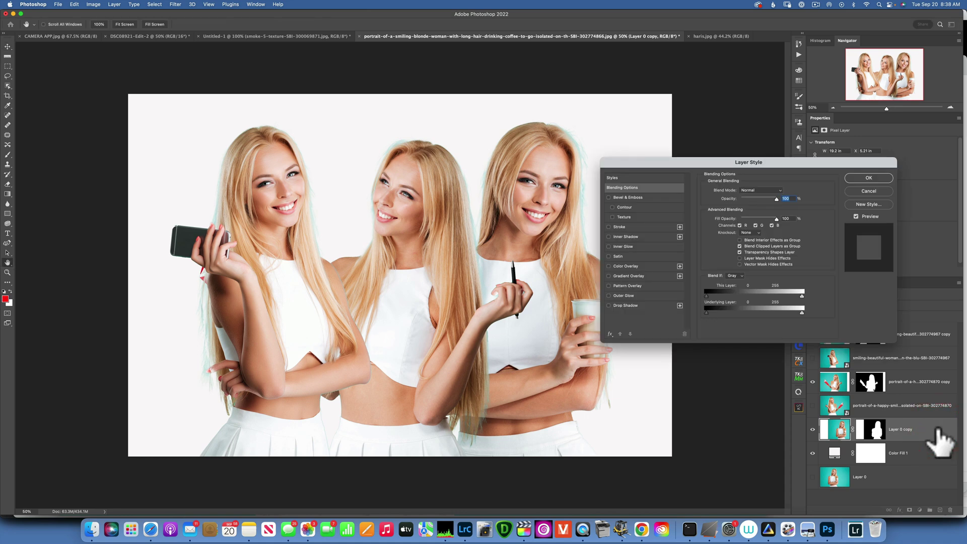
click(869, 191)
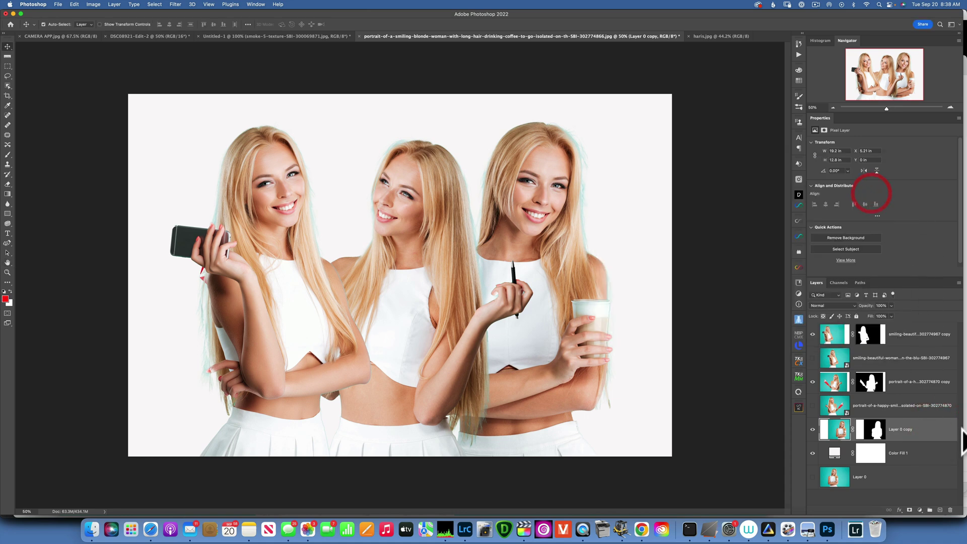
right_click(933, 431)
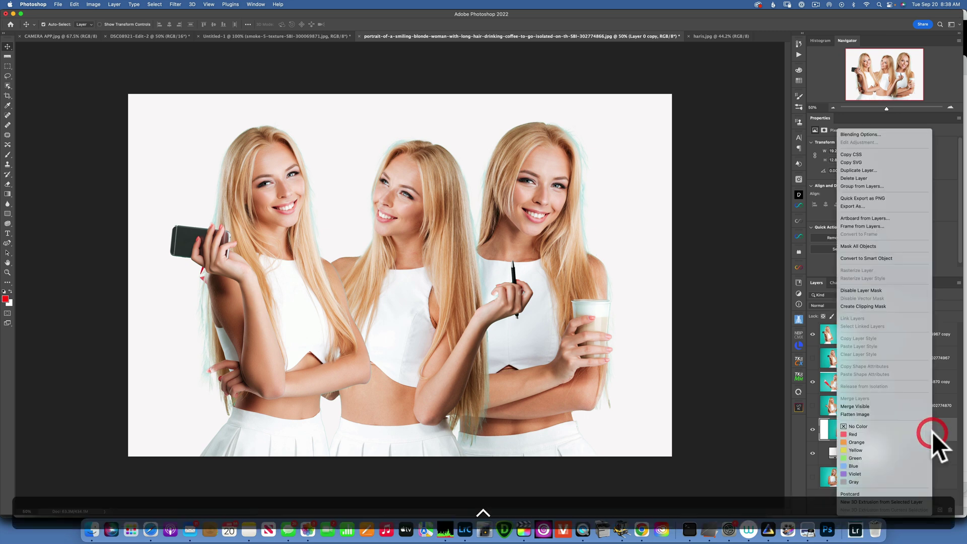
click(867, 134)
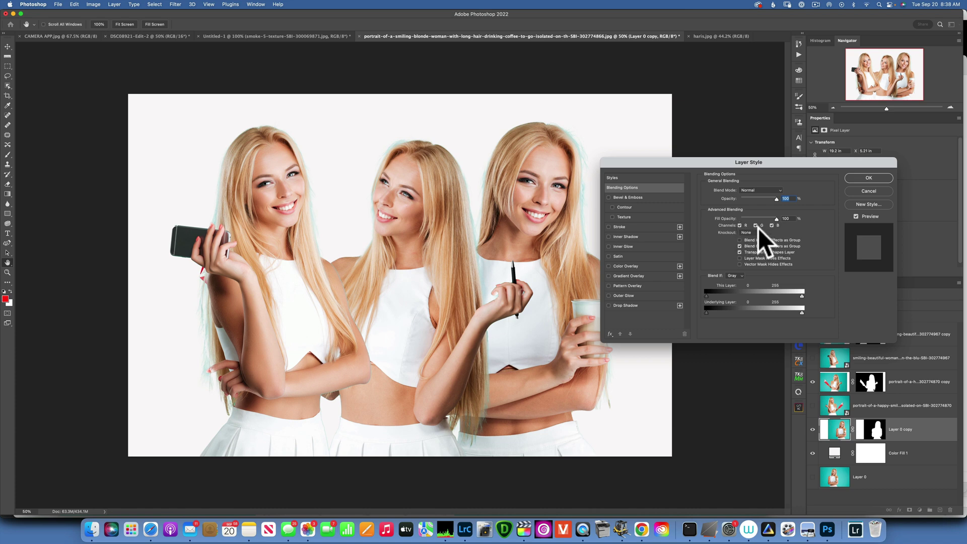
click(756, 224)
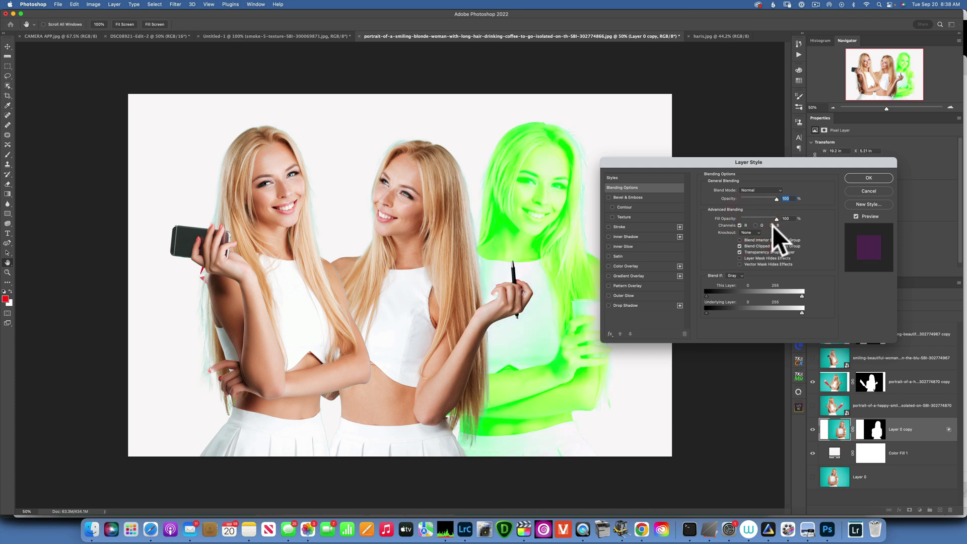
click(773, 225)
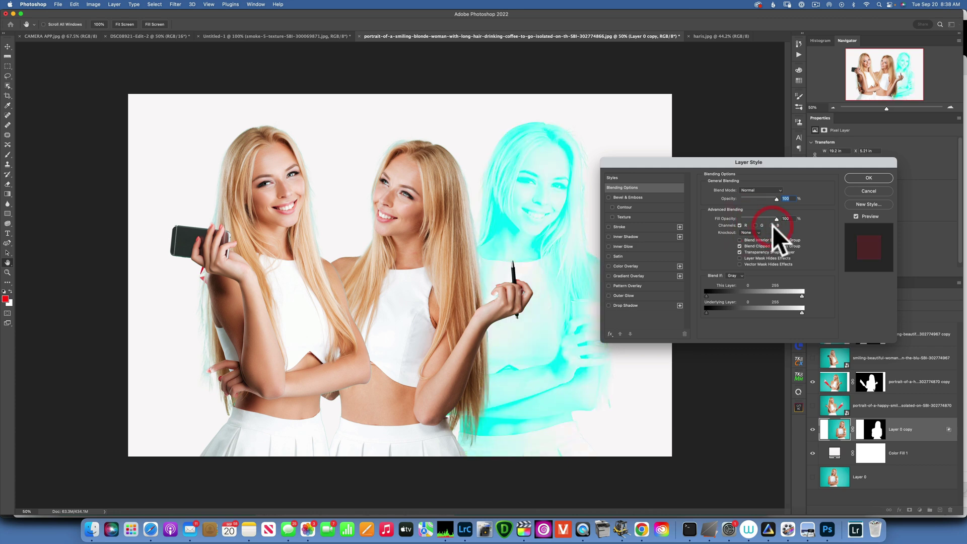
click(869, 177)
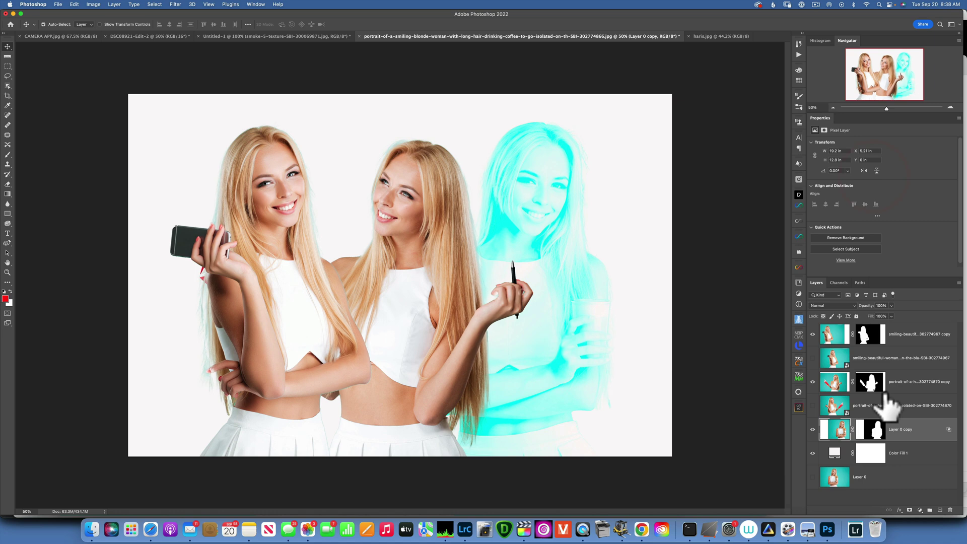
- Uncheck the R and B channels on the middle woman's layer, leaving only green
click(836, 387)
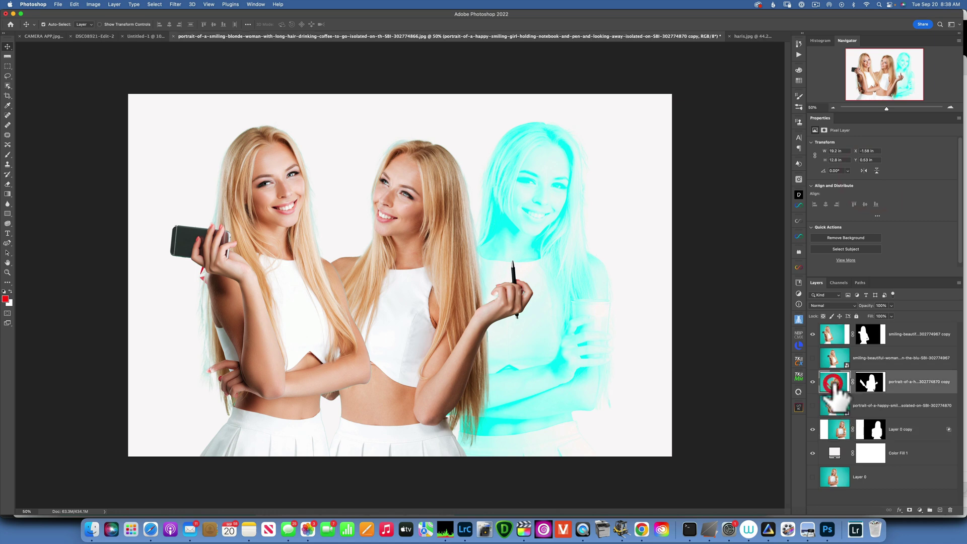
double_click(928, 389)
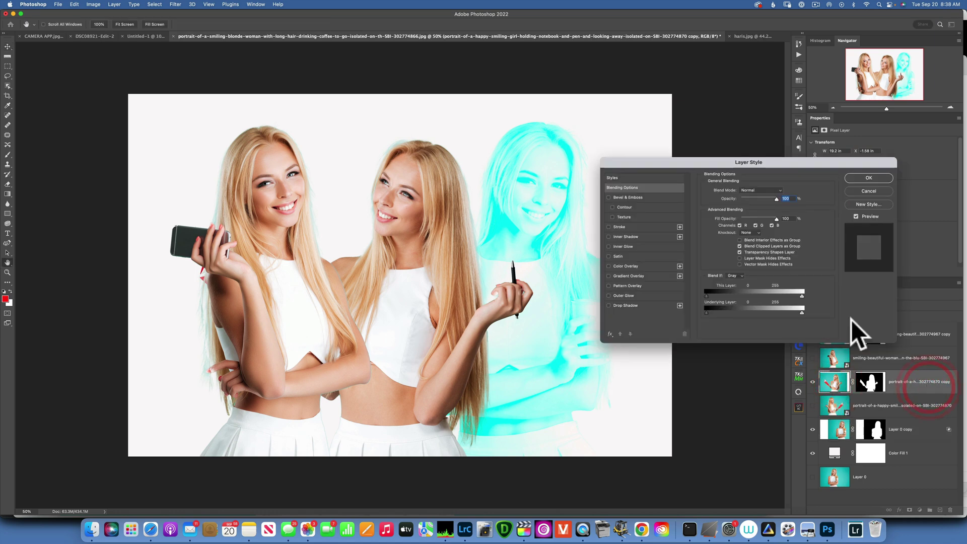
click(740, 224)
click(772, 225)
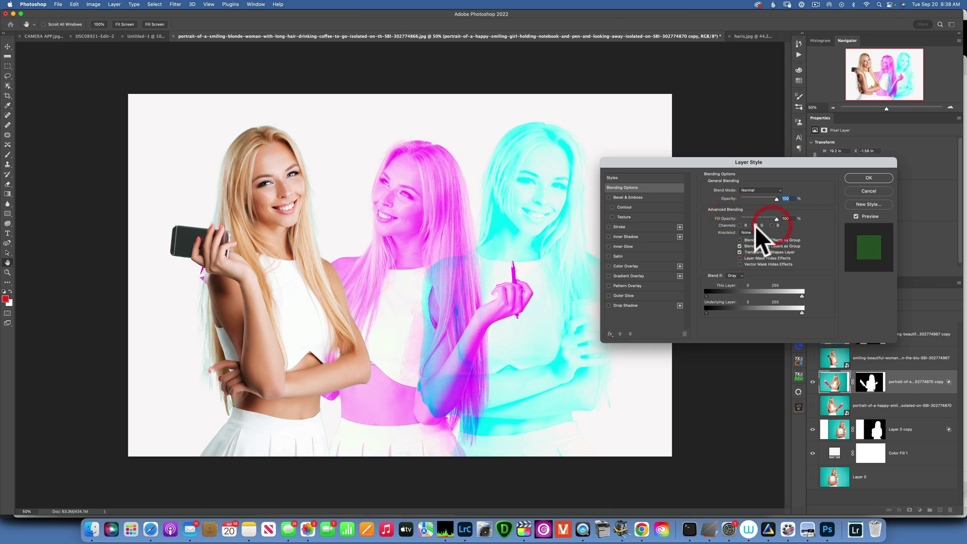
click(868, 178)
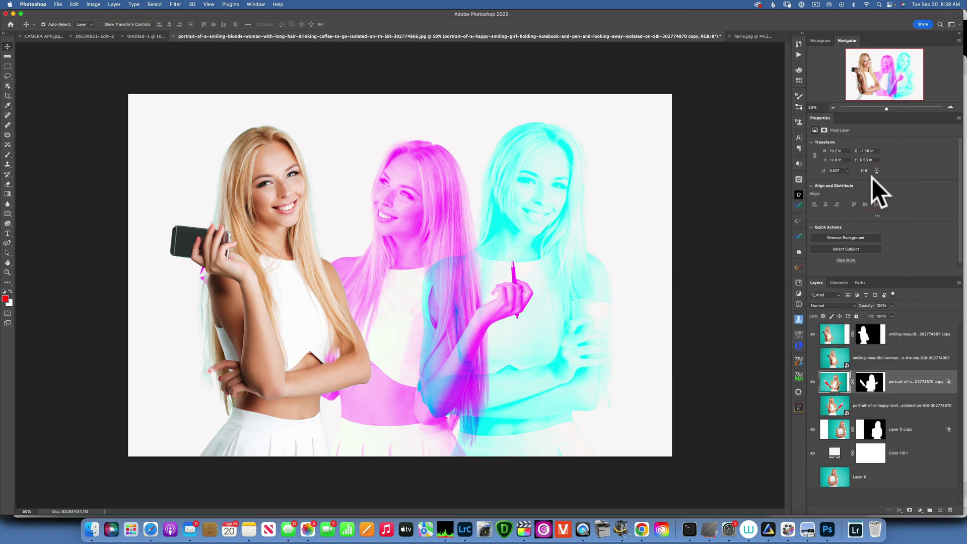
- Uncheck the R and G channels on the top layer so the left woman blends only blue
click(917, 341)
double_click(942, 338)
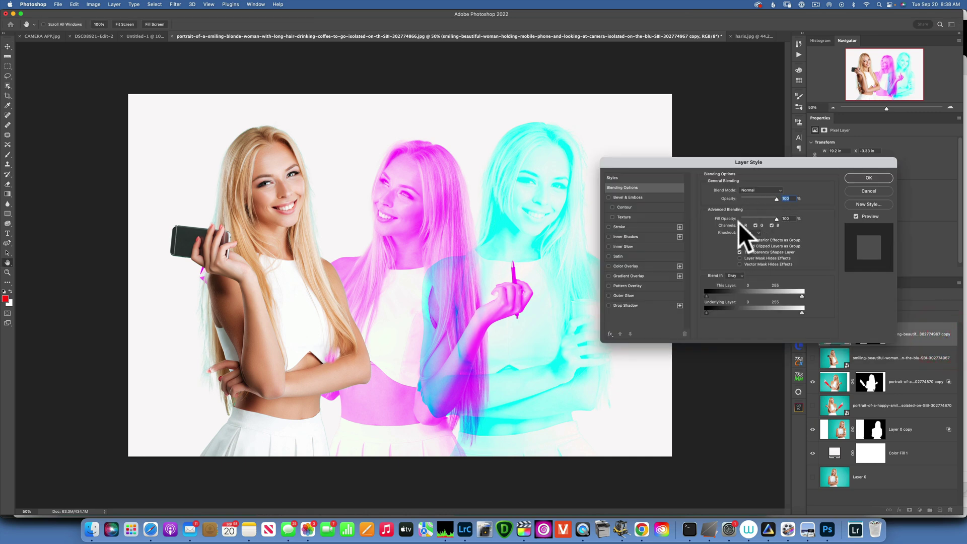
click(739, 225)
click(755, 225)
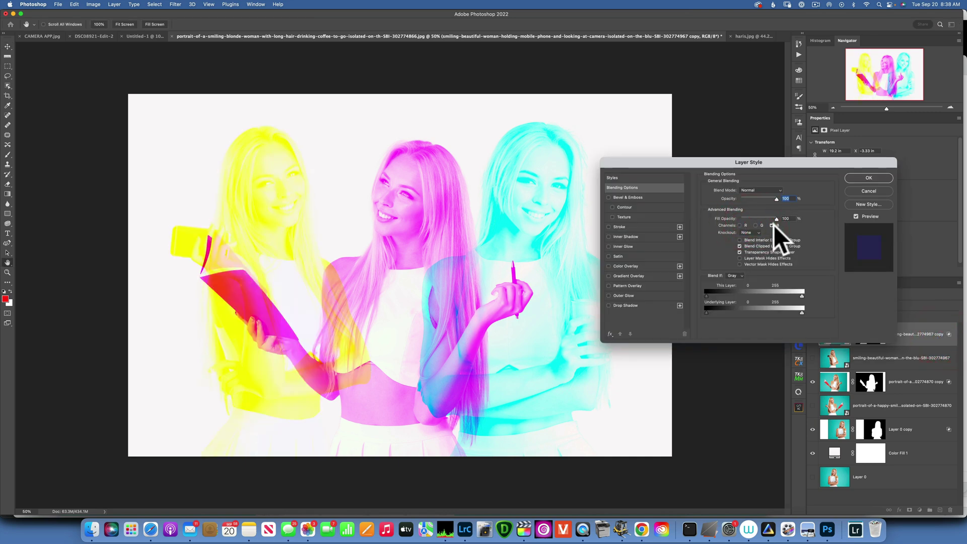
click(868, 176)
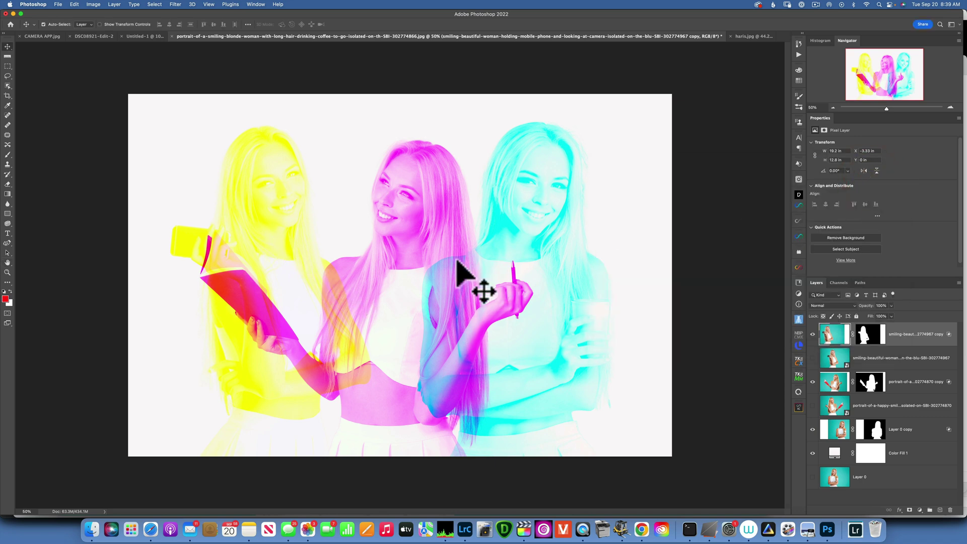
- Switch the left woman's layer to blend only the green channel, making her magenta
double_click(935, 339)
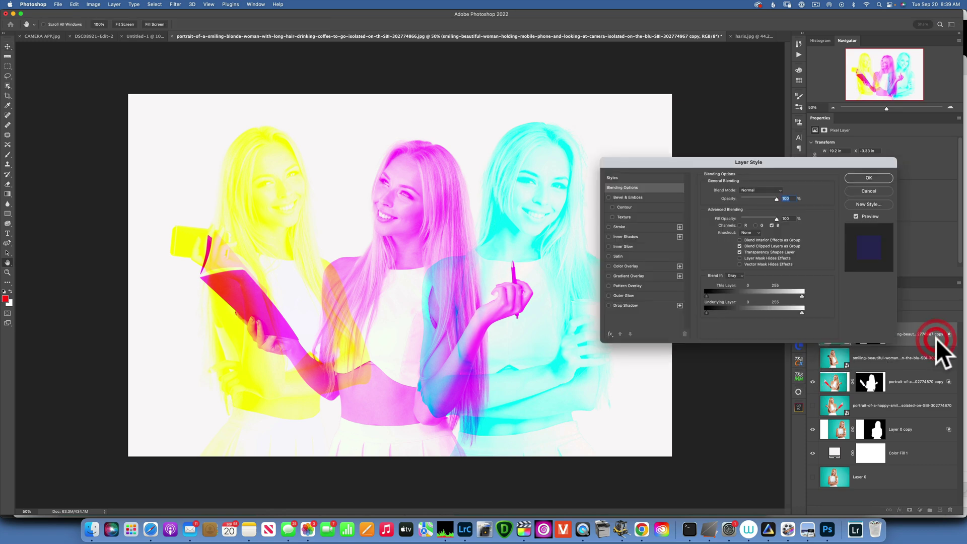
click(755, 225)
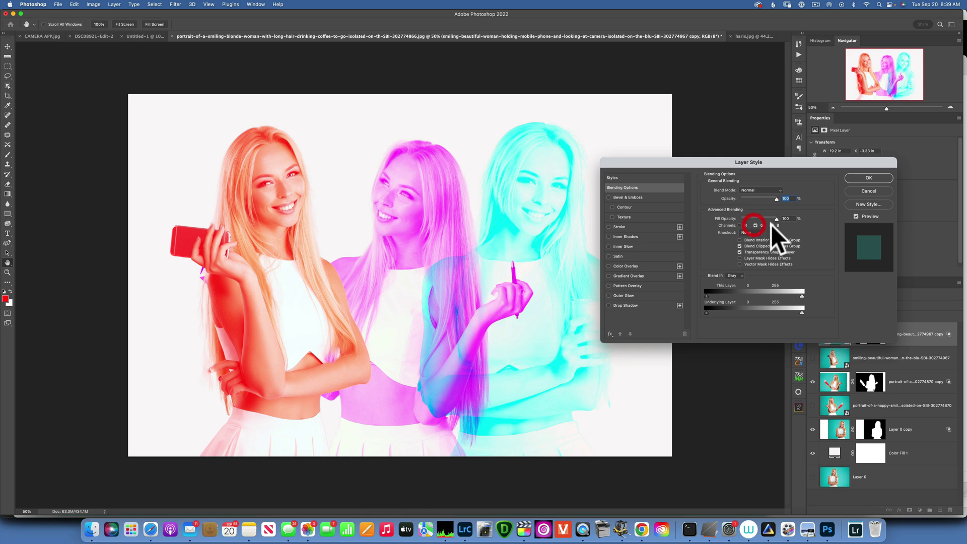
click(772, 225)
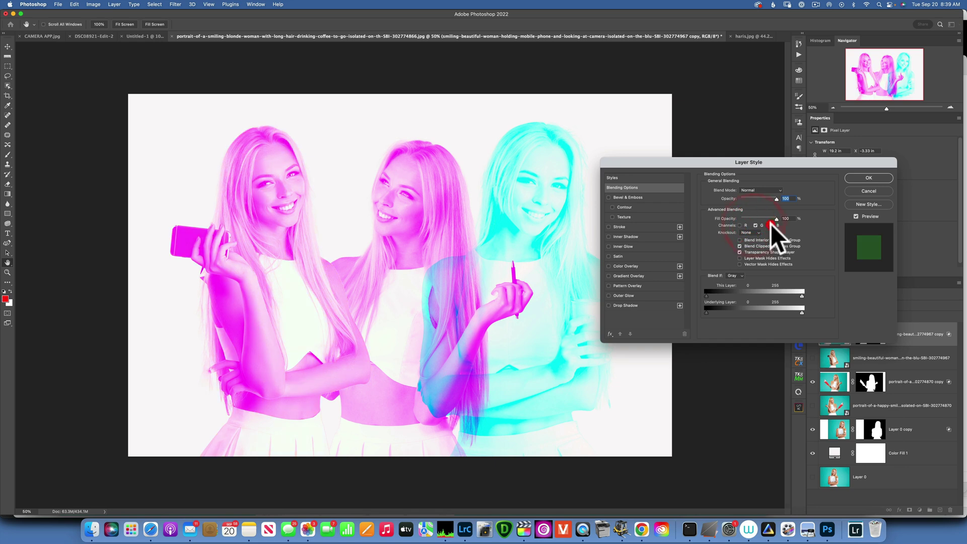
click(879, 177)
- Switch the middle woman's layer to blend only the blue channel, making her yellow
double_click(930, 388)
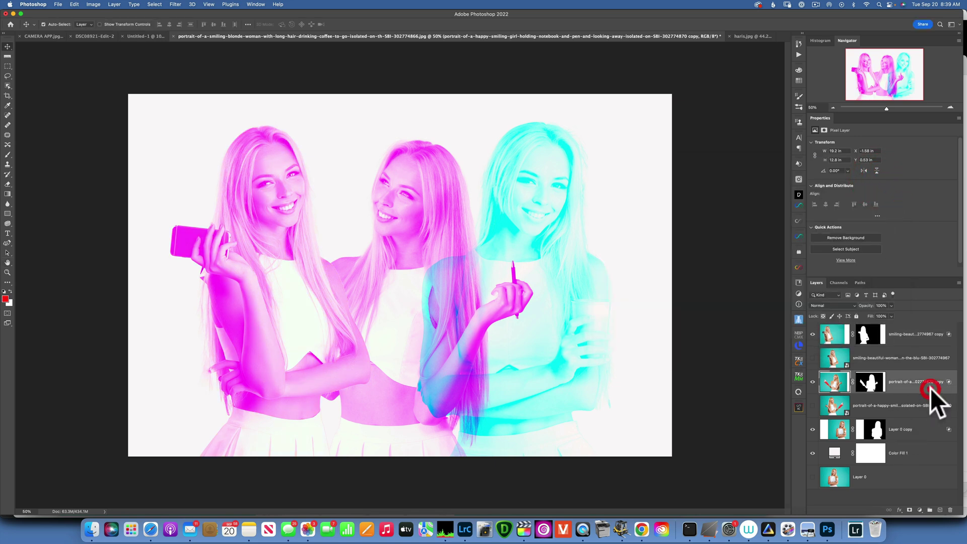
click(772, 225)
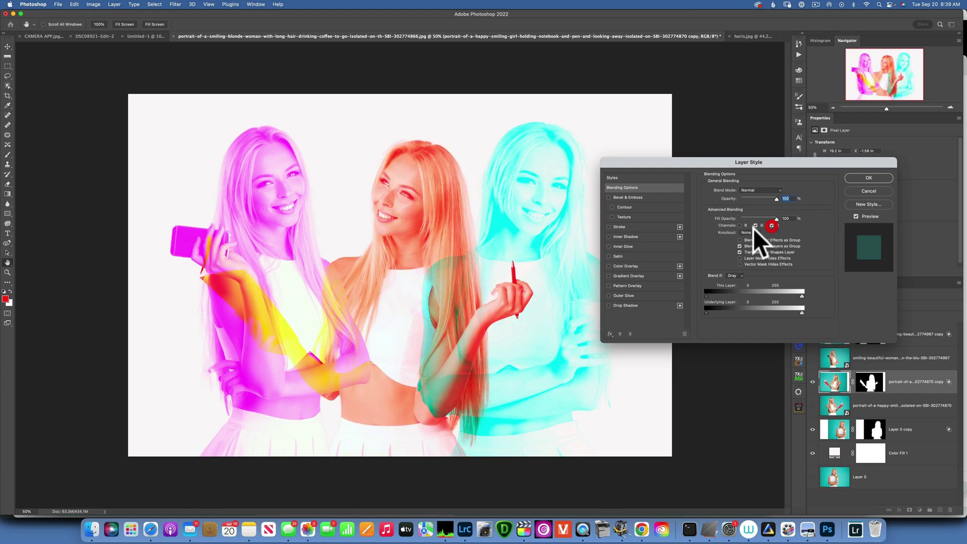
click(755, 225)
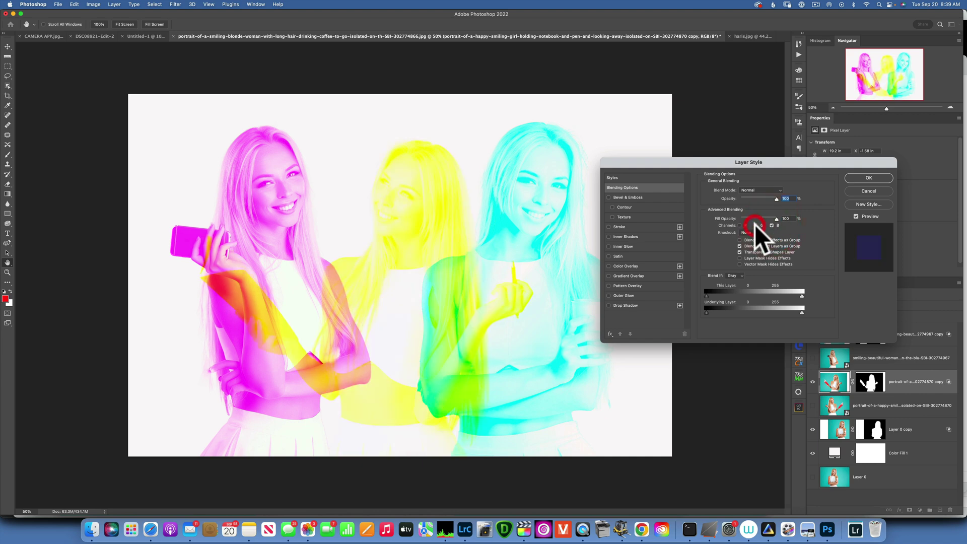
click(877, 177)
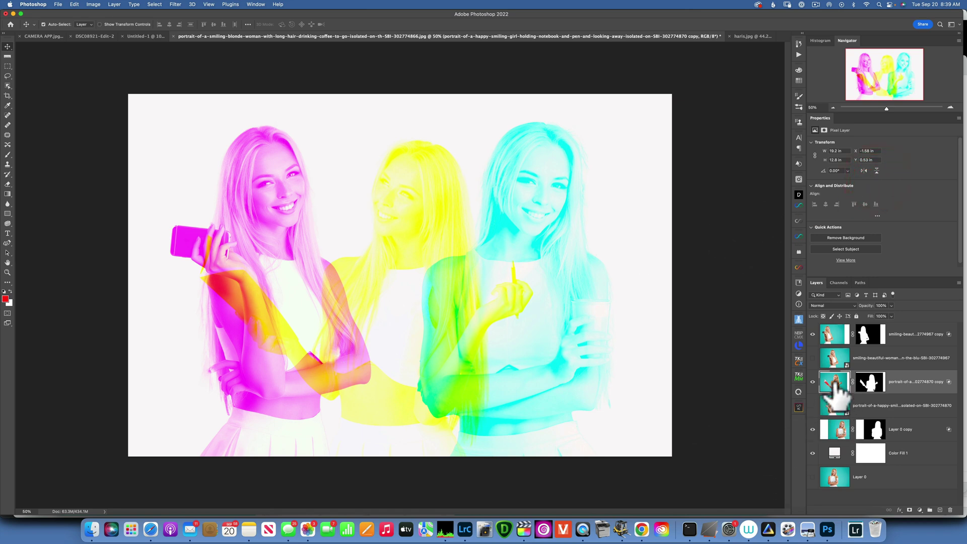
- Move the yellow middle woman slightly lower and select the cyan portrait's layer
drag(411, 244, 410, 271)
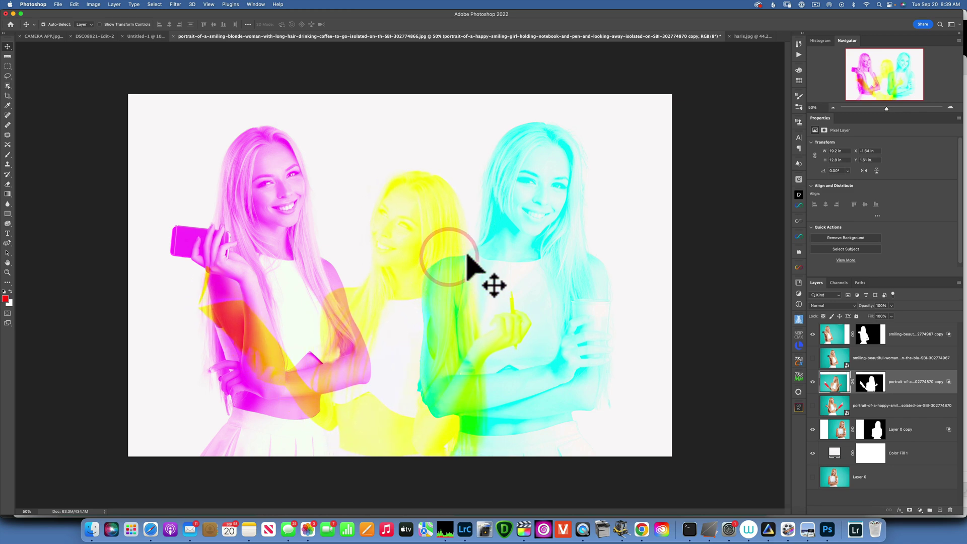
click(844, 433)
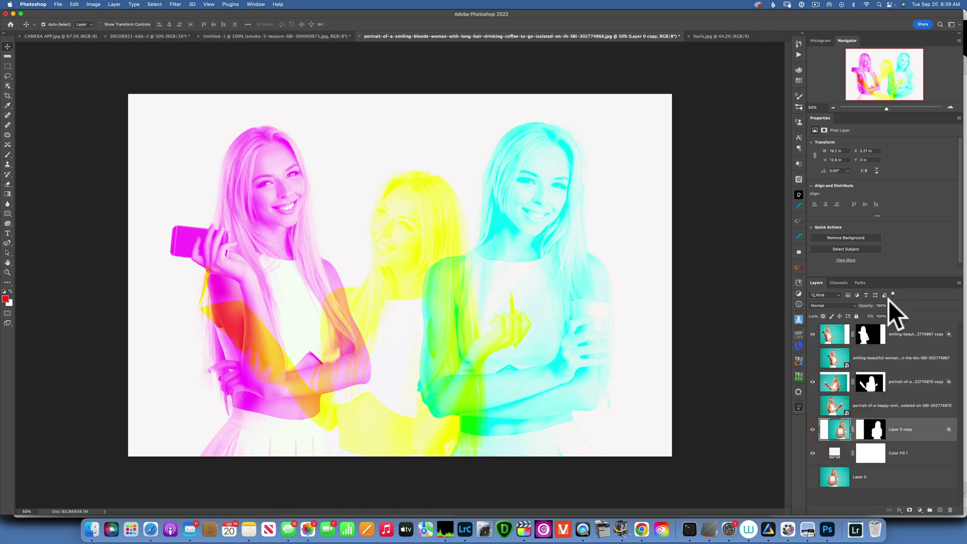
- Set cyan, yellow and magenta portrait opacity to 45%, 62% and 77%, then show Untitled-1
mouse_move(890, 305)
mouse_down()
mouse_move(892, 314)
mouse_move(872, 314)
mouse_move(884, 310)
mouse_up()
click(838, 382)
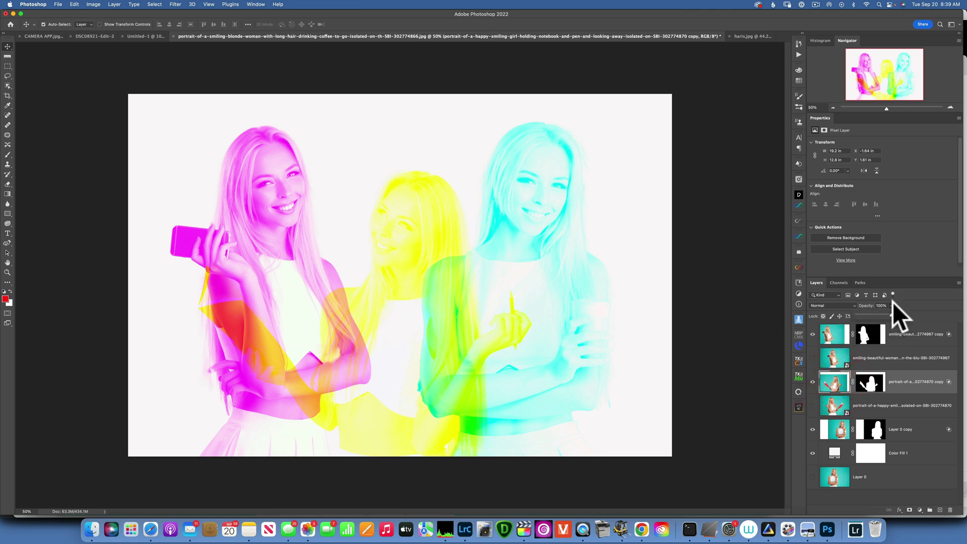
drag(891, 305, 878, 315)
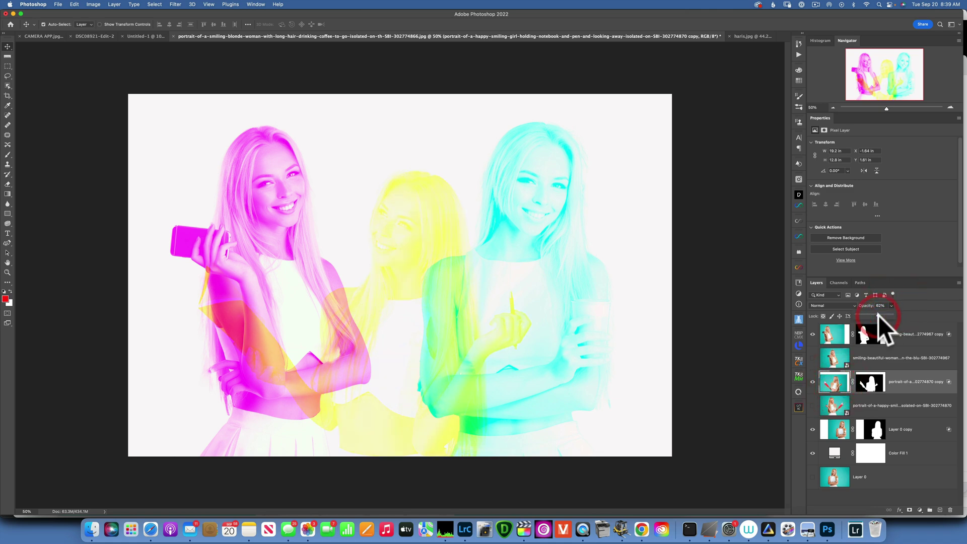
click(834, 334)
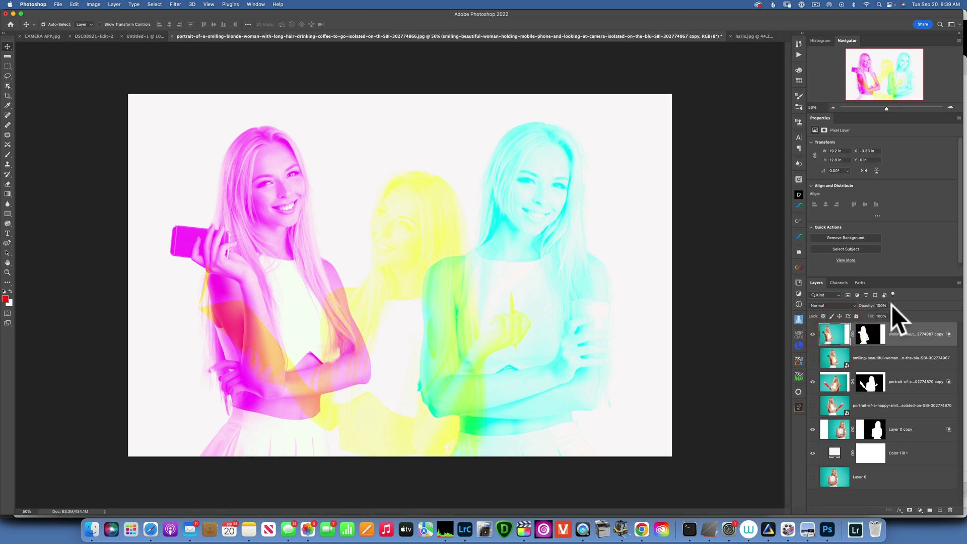
drag(892, 305, 883, 314)
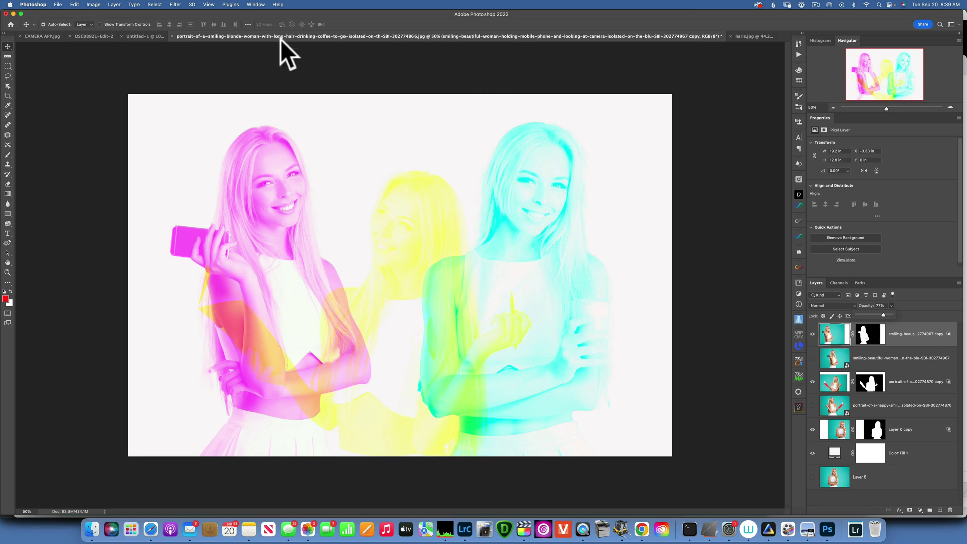
click(141, 35)
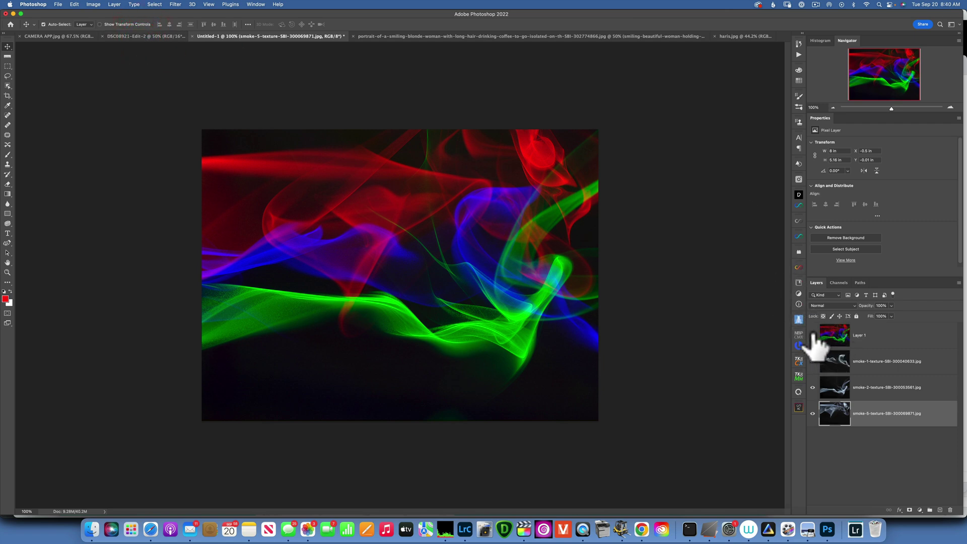
- Delete the merged Layer 1 and set smoke-5 to blend only its red channel
click(836, 339)
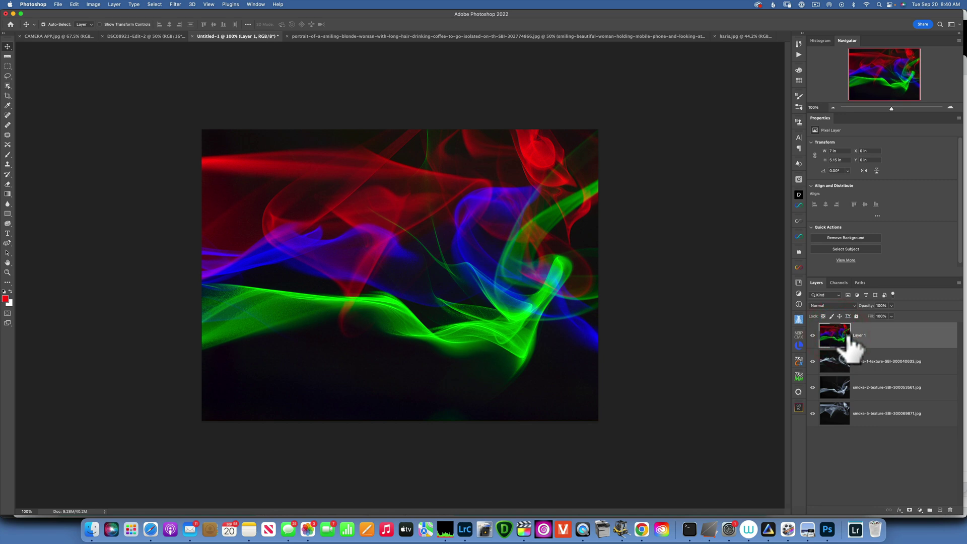
key(BackSpace)
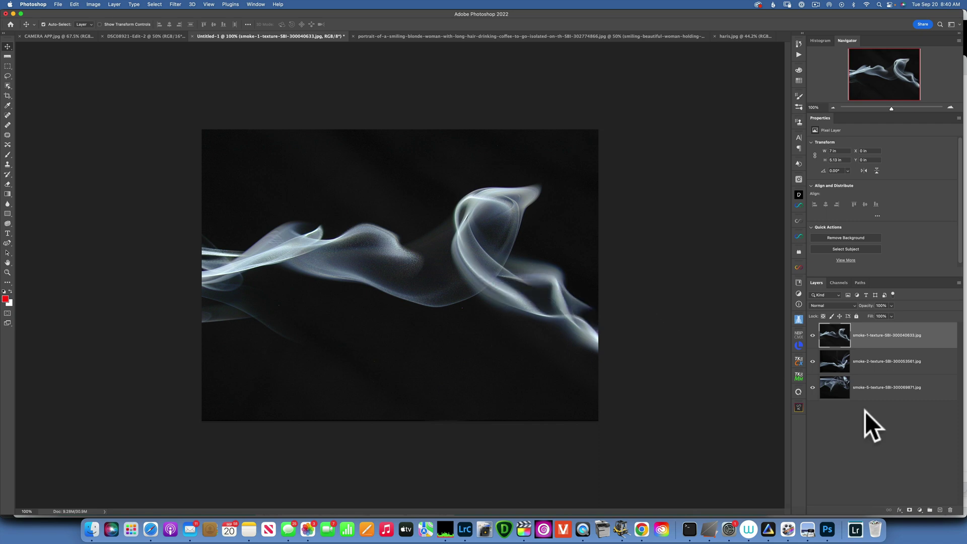
double_click(933, 395)
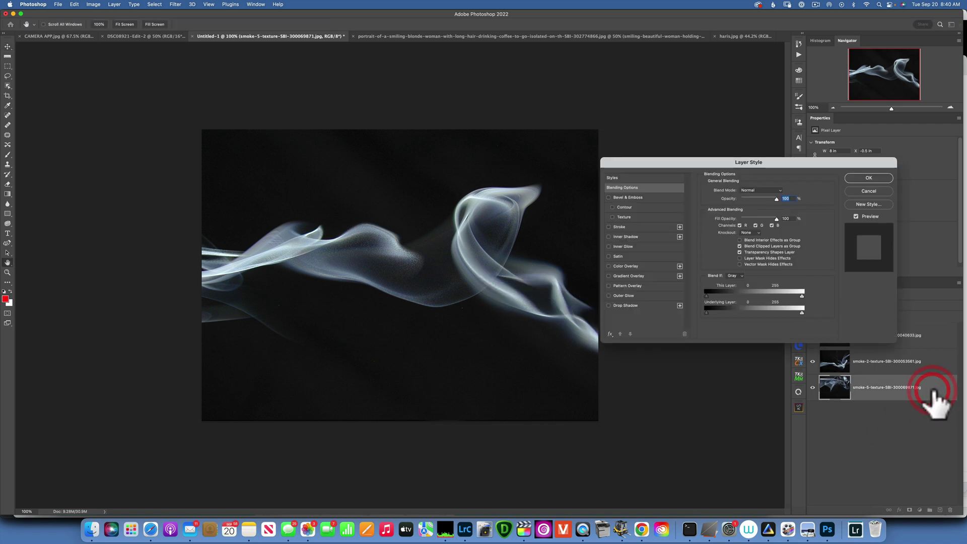
click(772, 225)
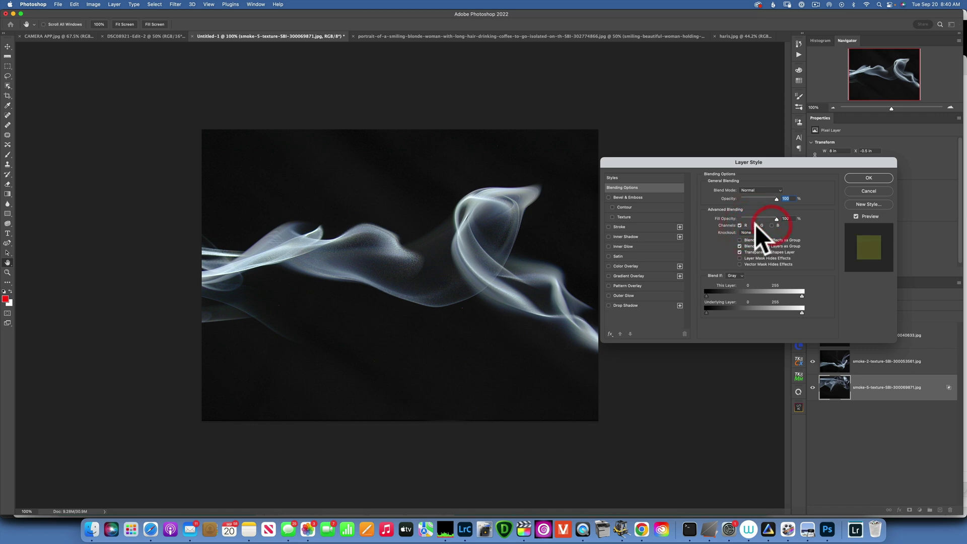
click(755, 225)
click(870, 178)
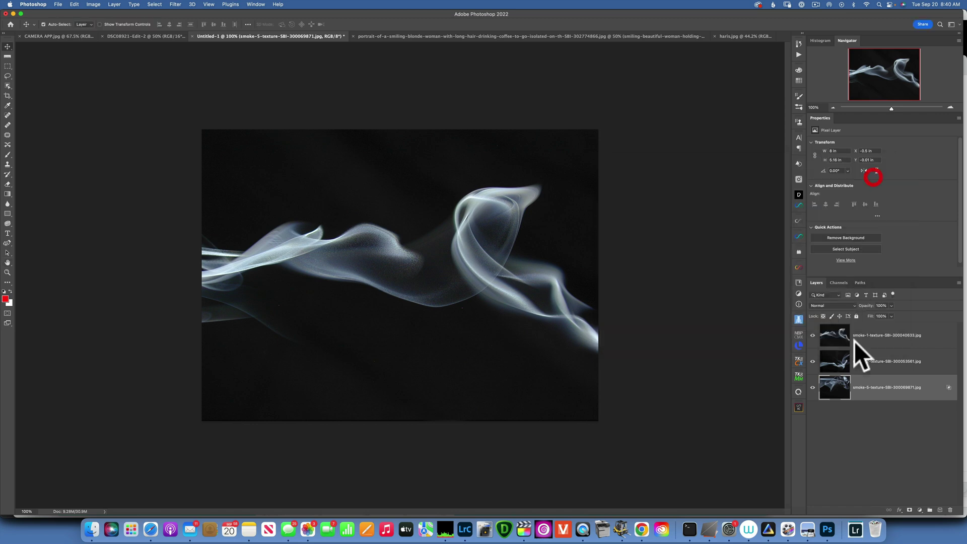
- Toggle the smoke layers' visibility so smoke-2 ends up visible again
click(812, 361)
click(813, 335)
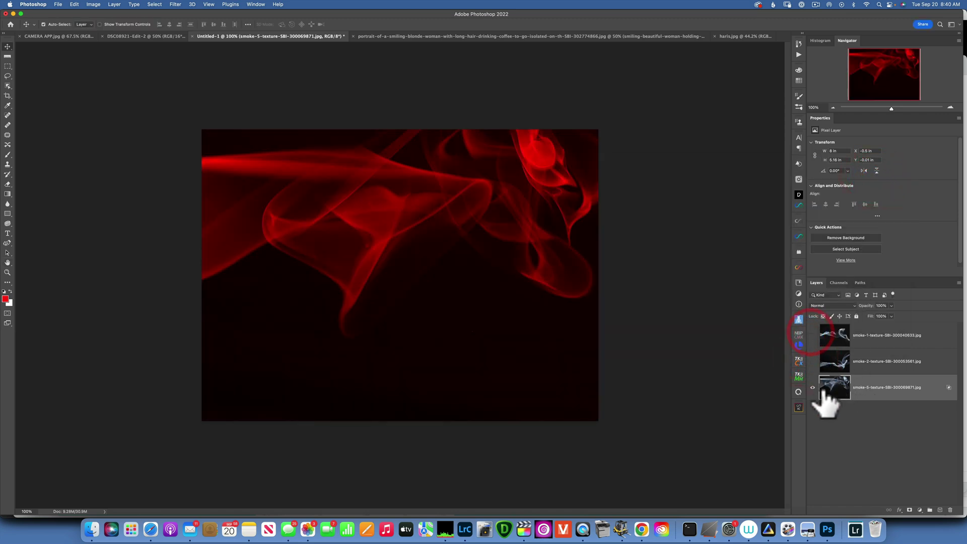
click(812, 362)
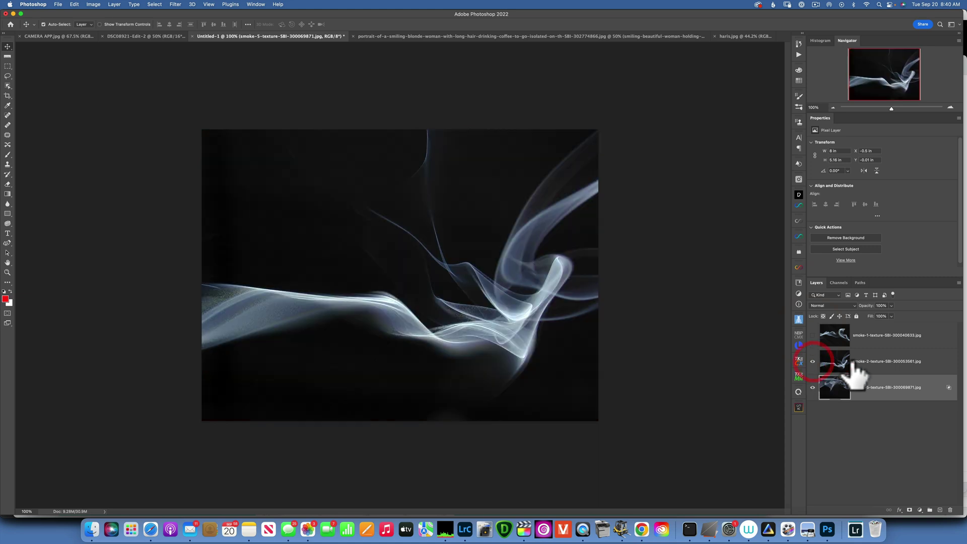
- Set smoke-2 to blend only its green channel by unchecking R and B
click(933, 362)
double_click(933, 362)
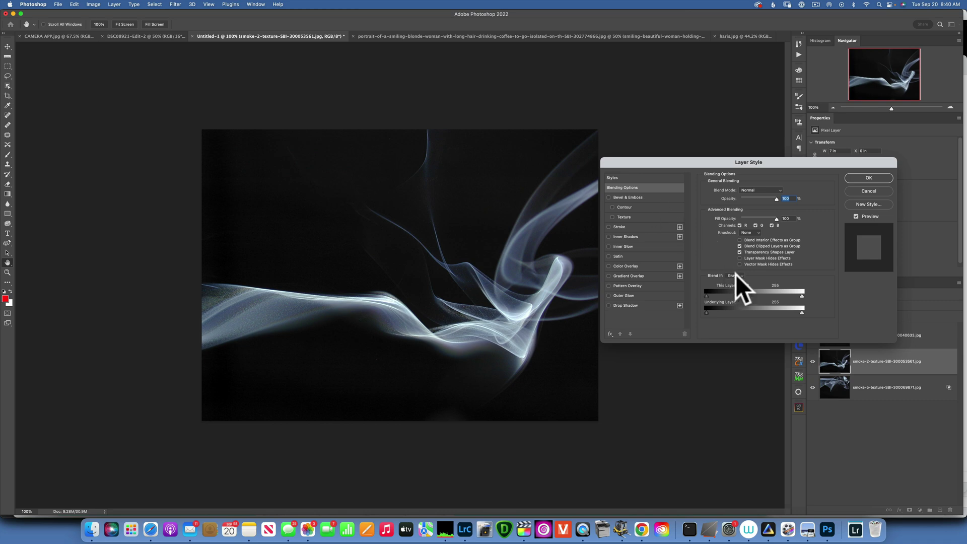
click(739, 225)
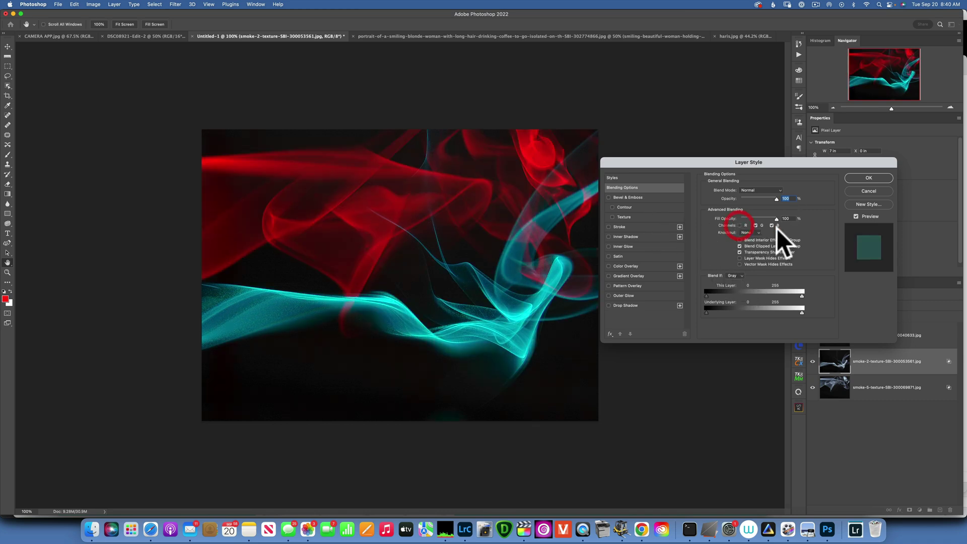
click(771, 226)
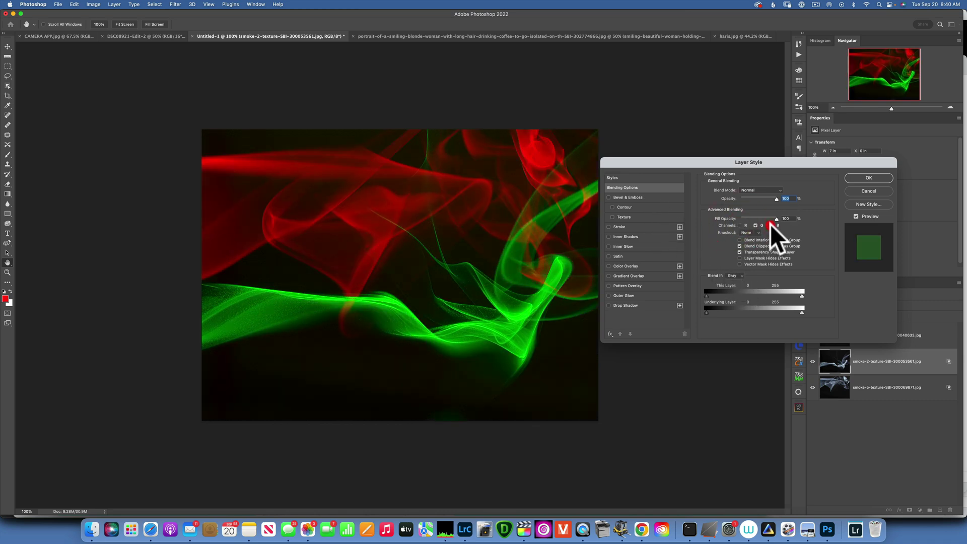
click(870, 177)
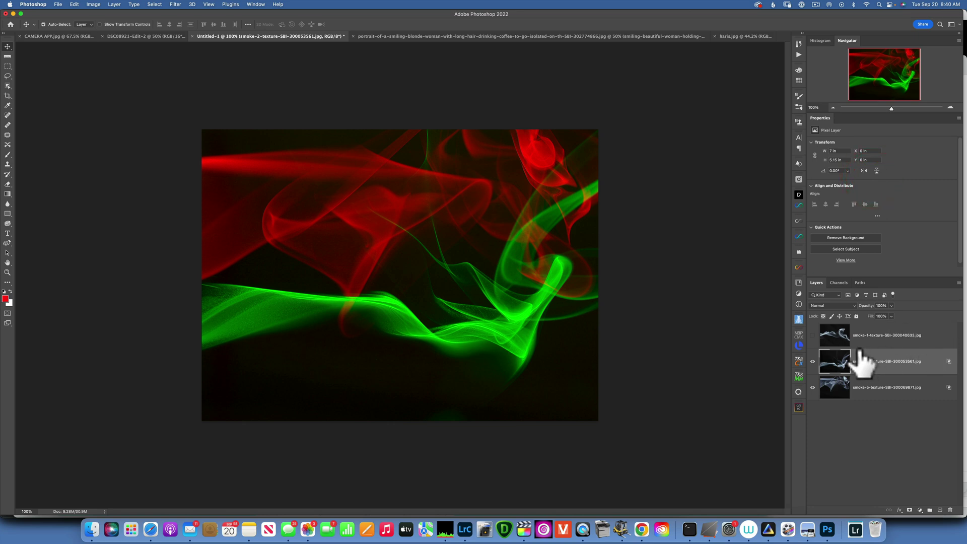
- Show smoke-1 again and set it to blend only its blue channel
click(812, 335)
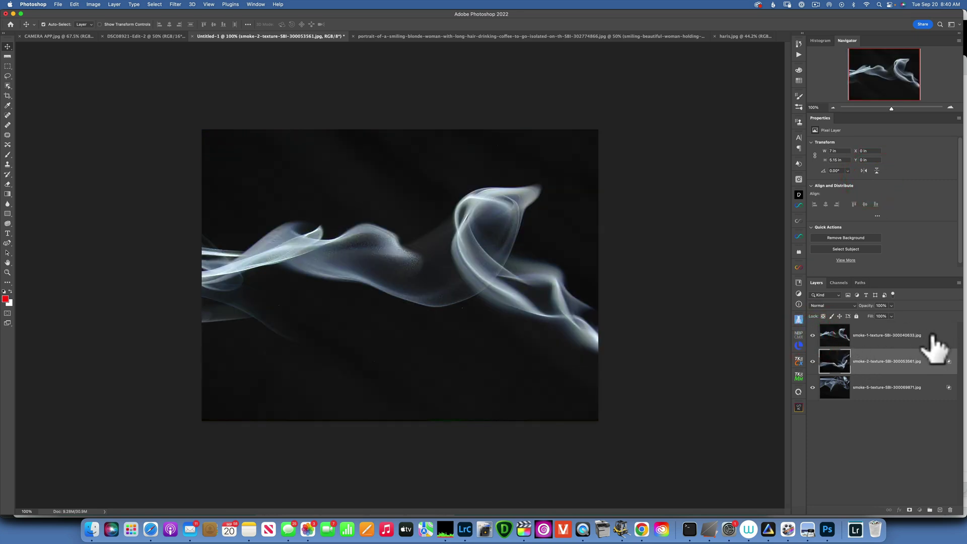
click(933, 334)
double_click(934, 334)
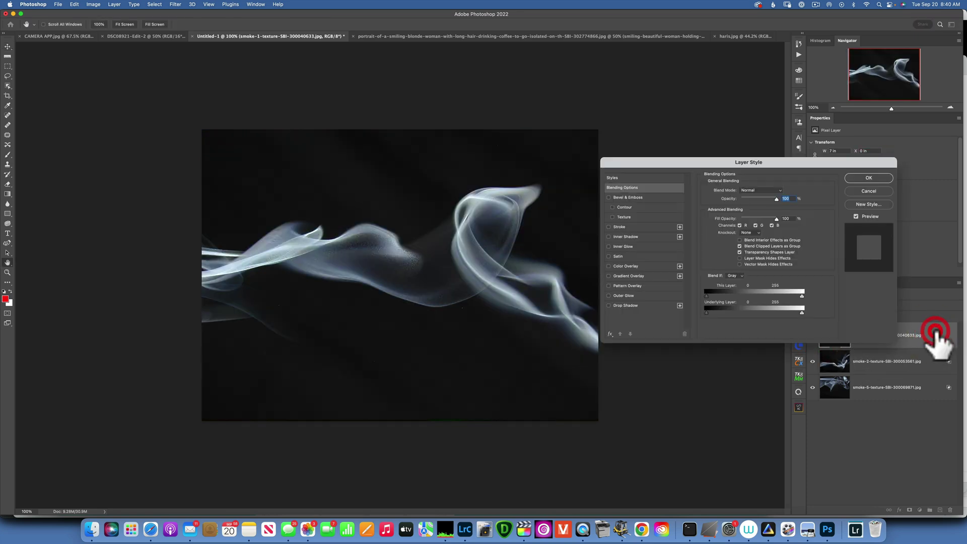
click(739, 225)
click(756, 225)
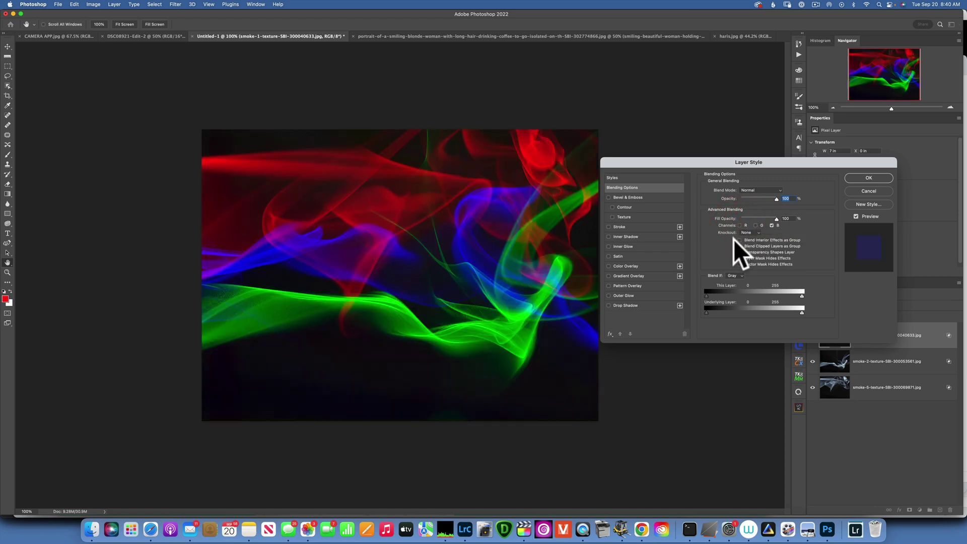
click(869, 179)
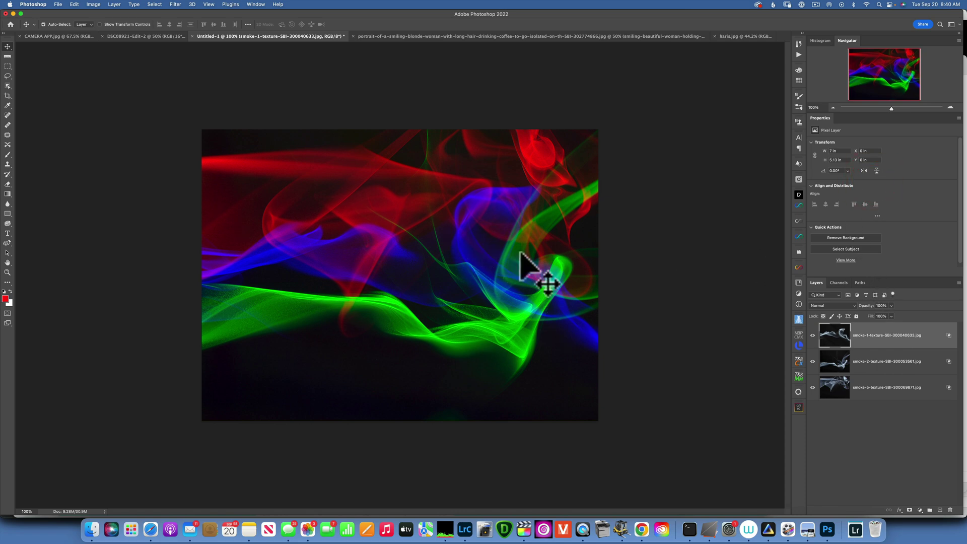
- Flatten the three smoke layers into one Background layer, then return to the portrait document
right_click(928, 328)
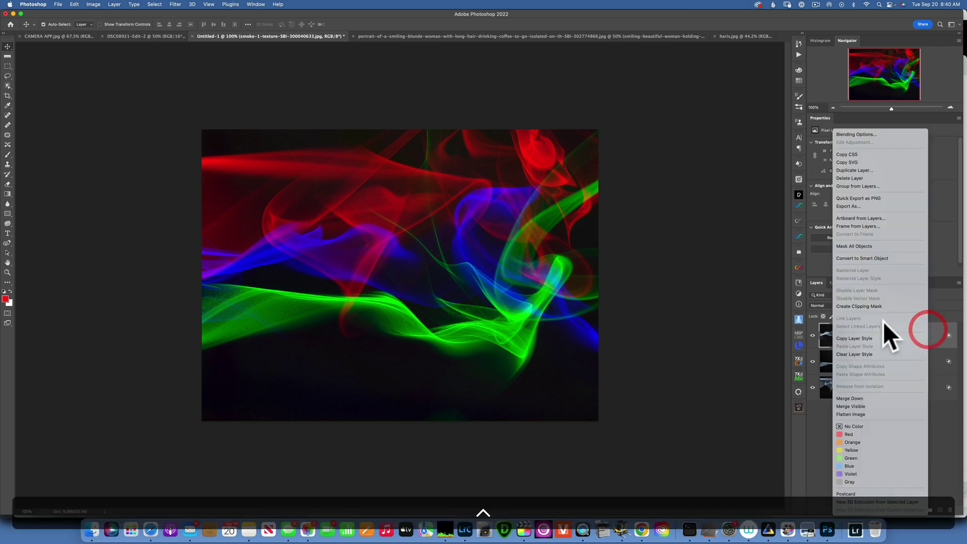
click(857, 412)
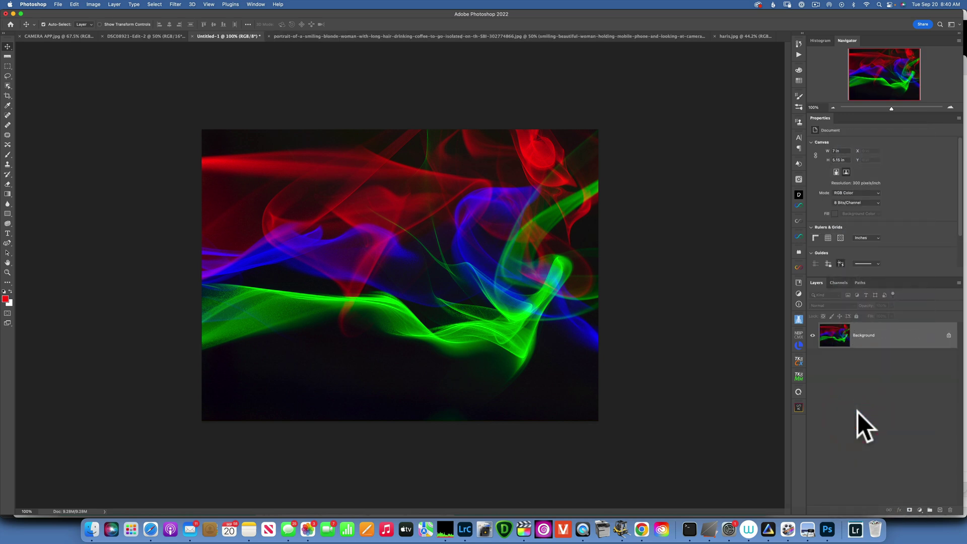
click(371, 34)
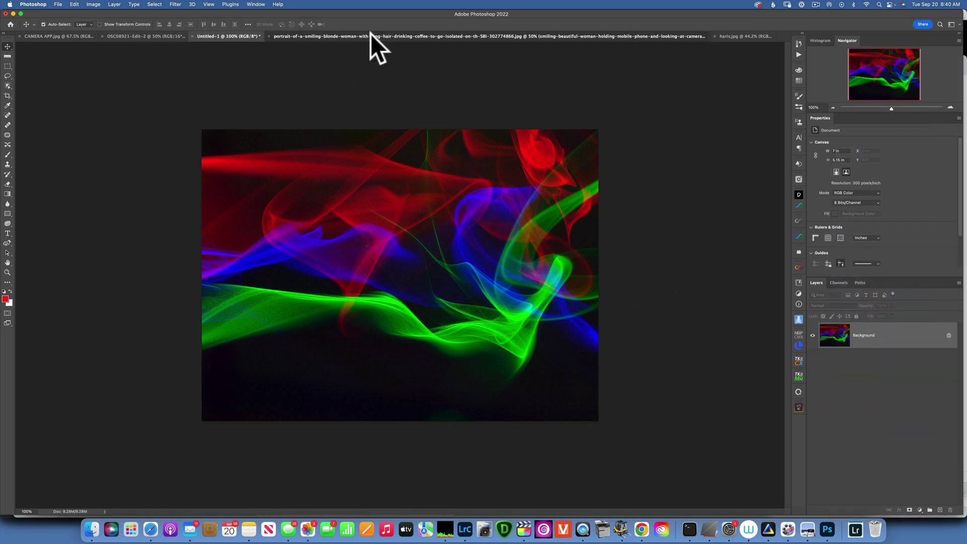